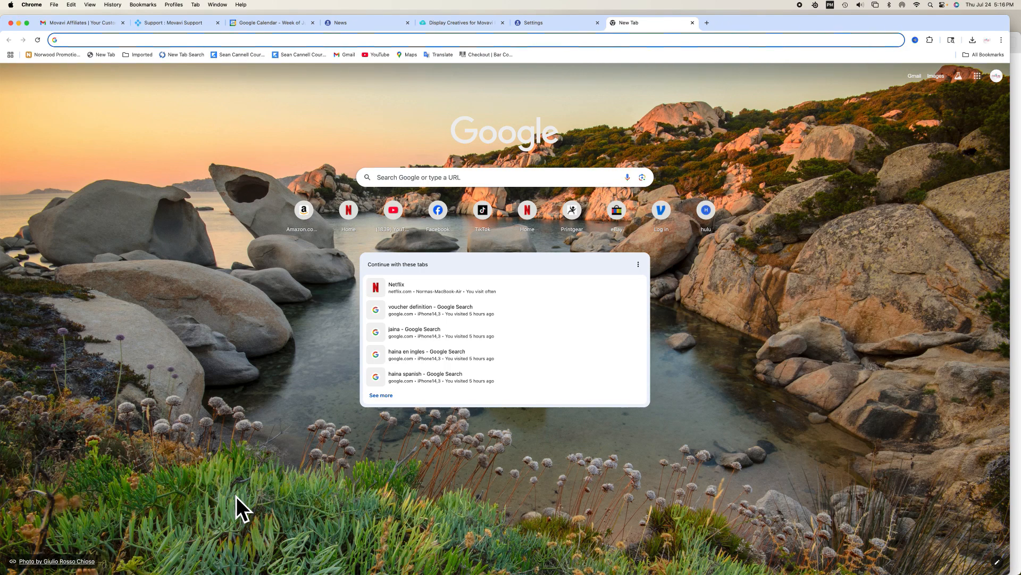
Open Movavi Video Editor 25 from the installed applications and postpone the offered software update
mouse_move(44, 548)
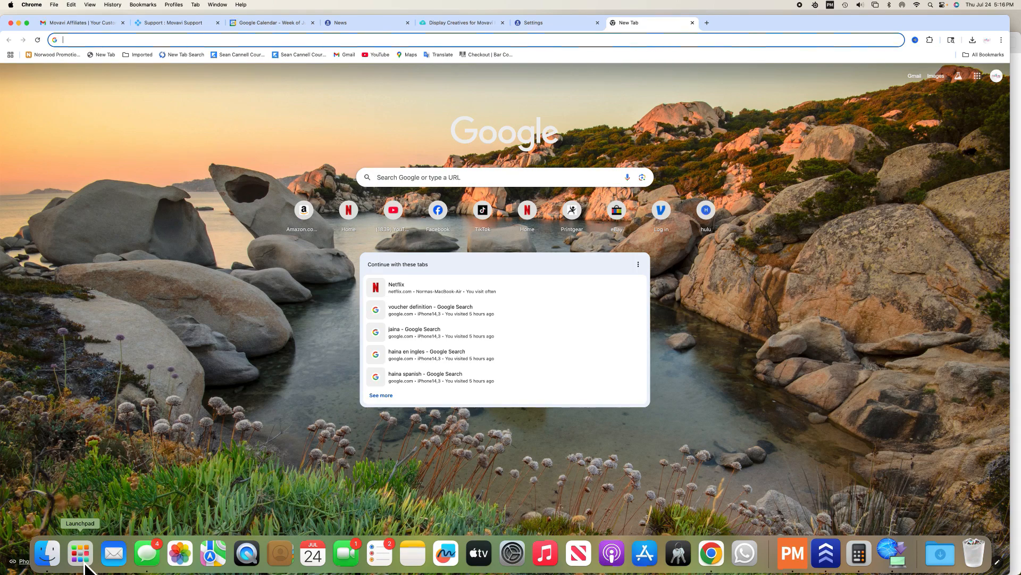
left_click(81, 555)
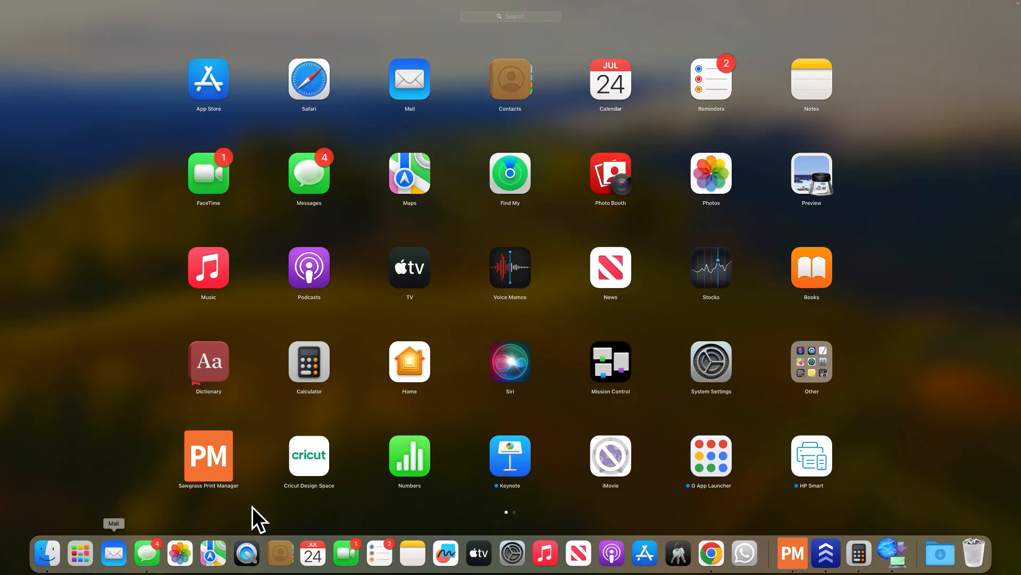
scroll(410, 426, "right", 3)
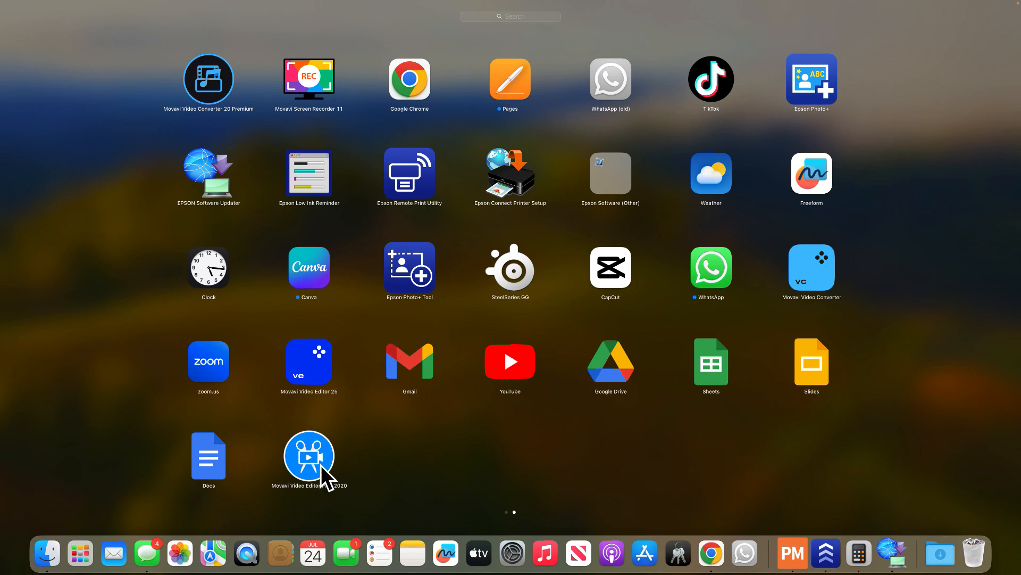
left_click(316, 364)
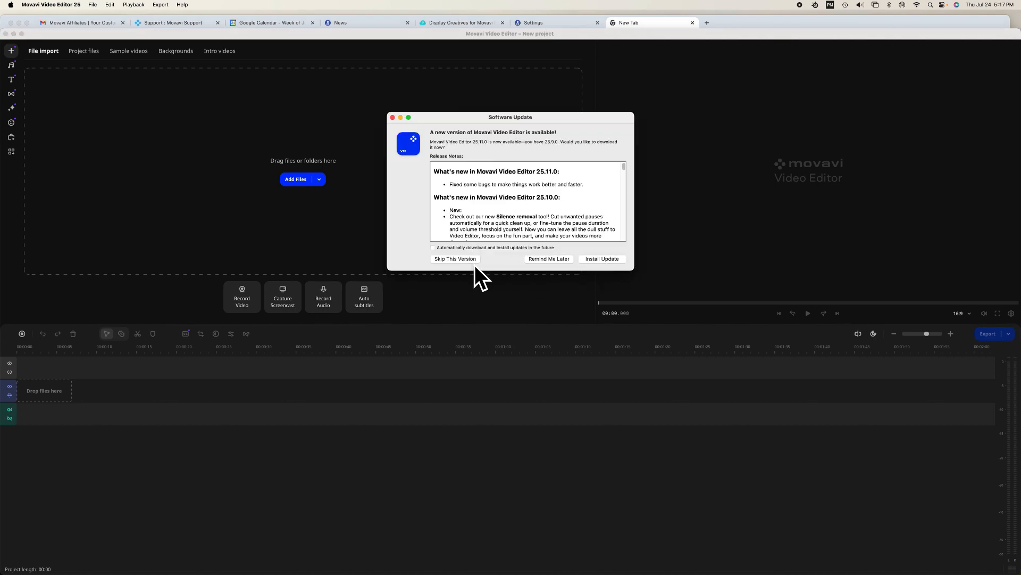
left_click(553, 260)
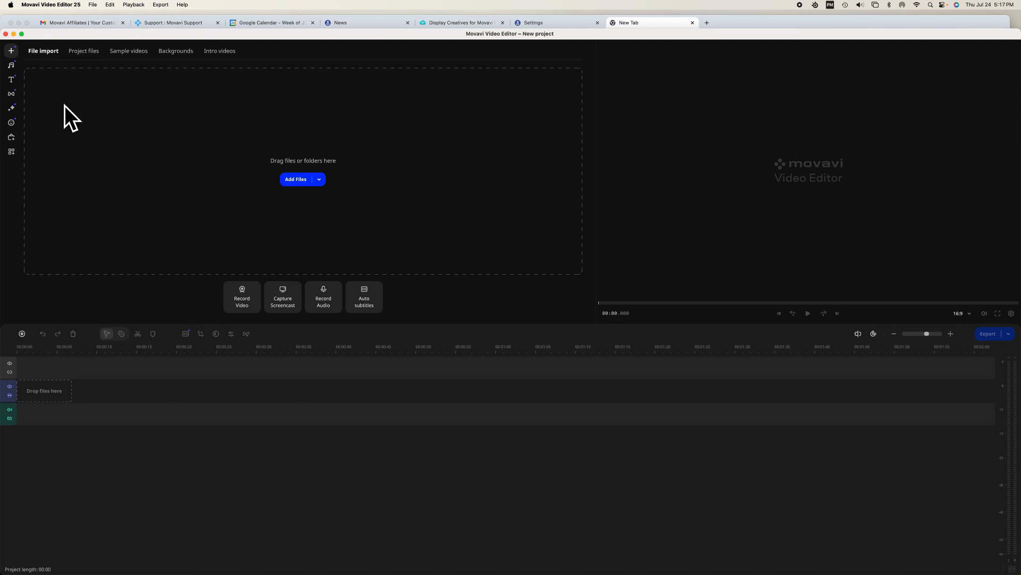
Import the video file IMG_3594.avi from the Video Converter Movavi folder into the project
left_click(295, 179)
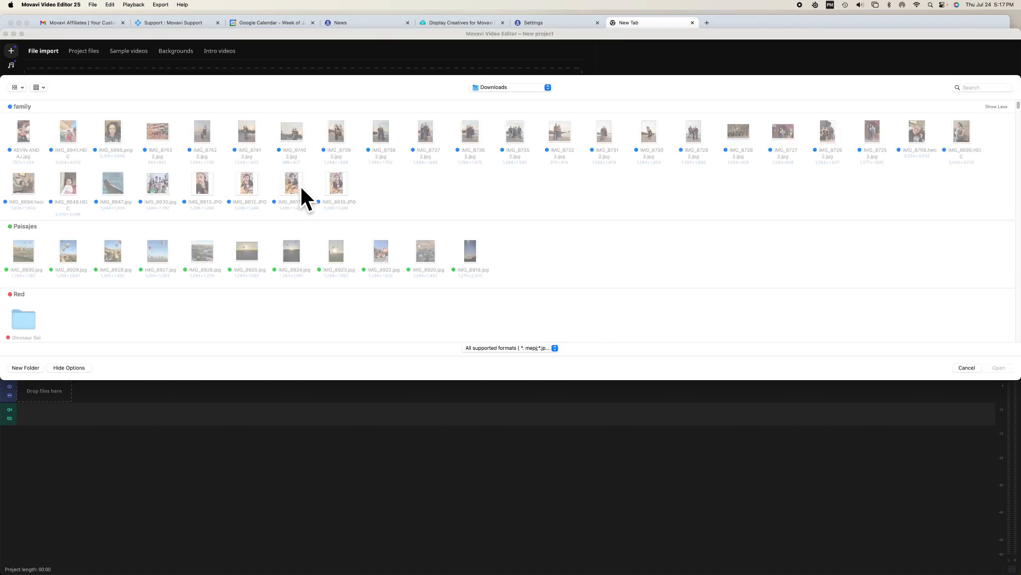
left_click(519, 88)
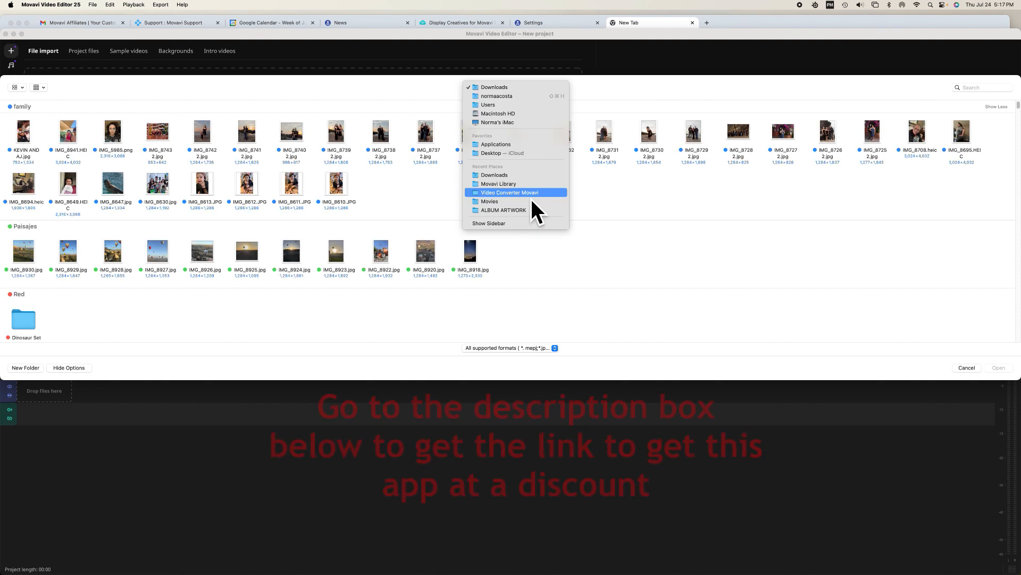
left_click(531, 193)
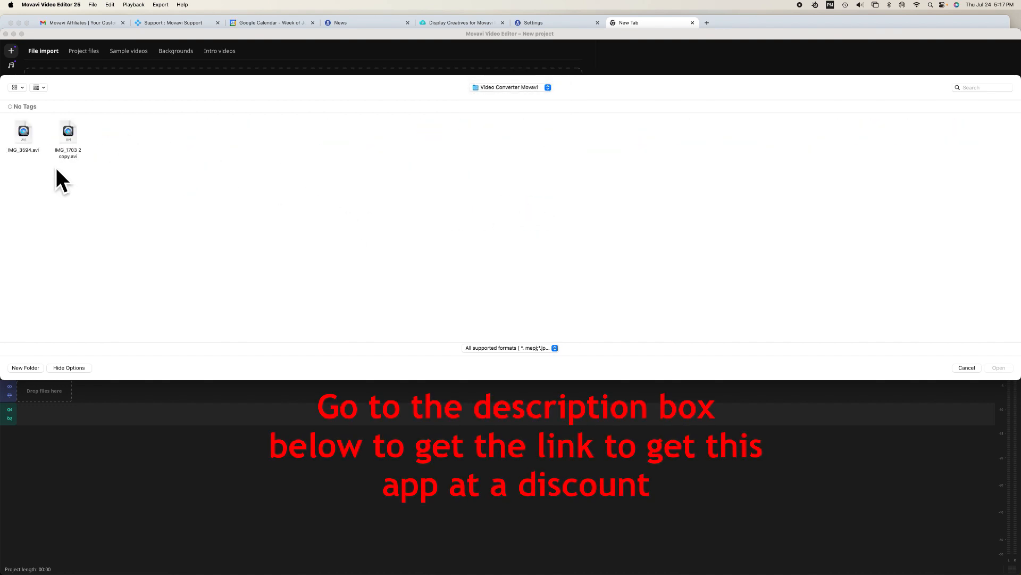
left_click(32, 139)
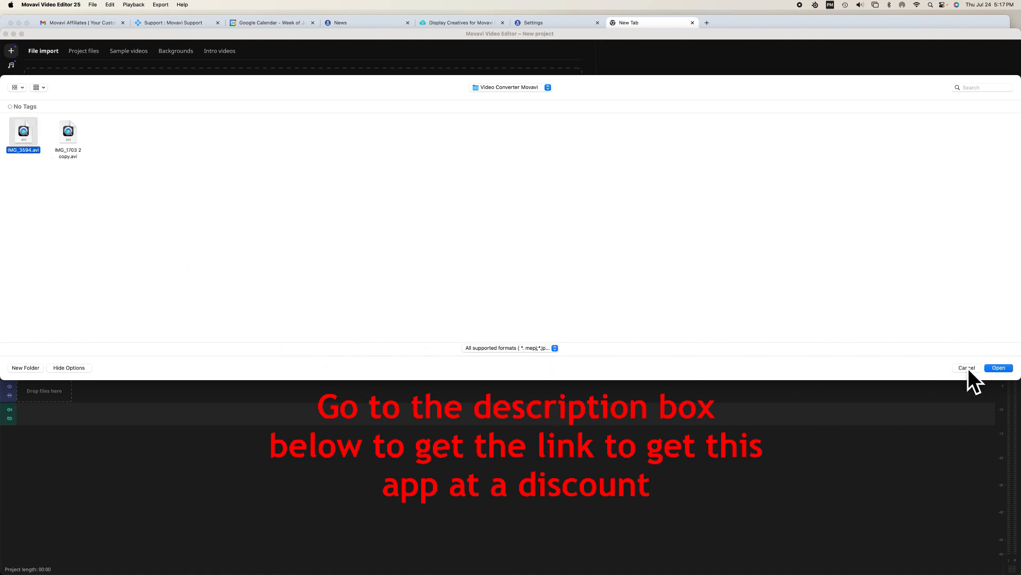
left_click(1000, 369)
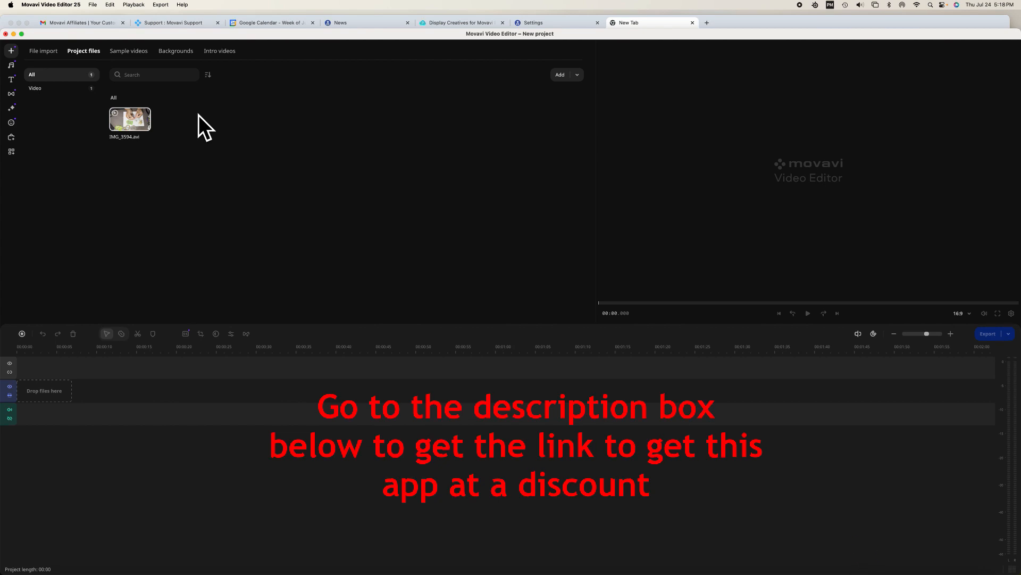
Show the music library and its tracks in the Other category
left_click(14, 69)
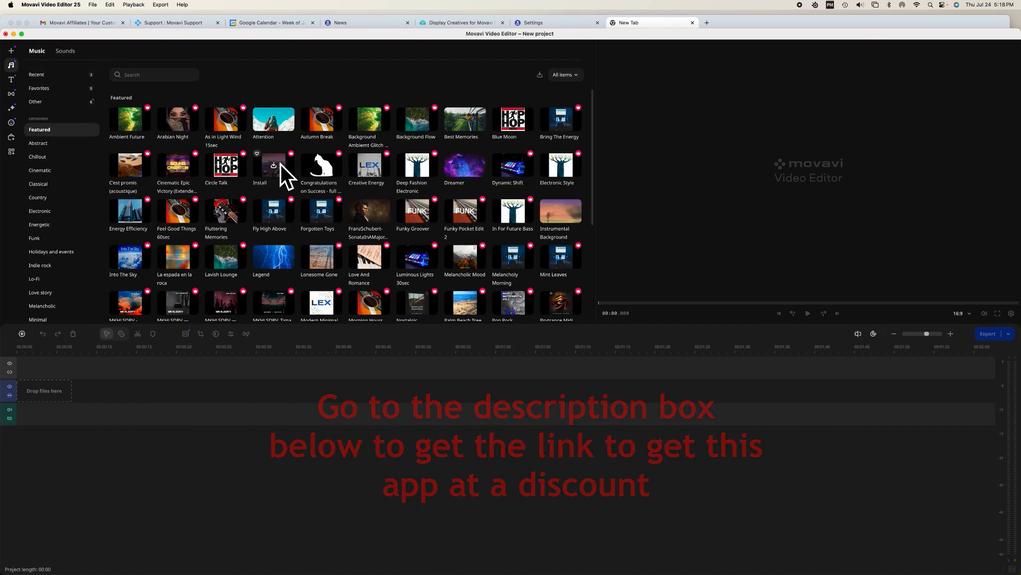
left_click(36, 101)
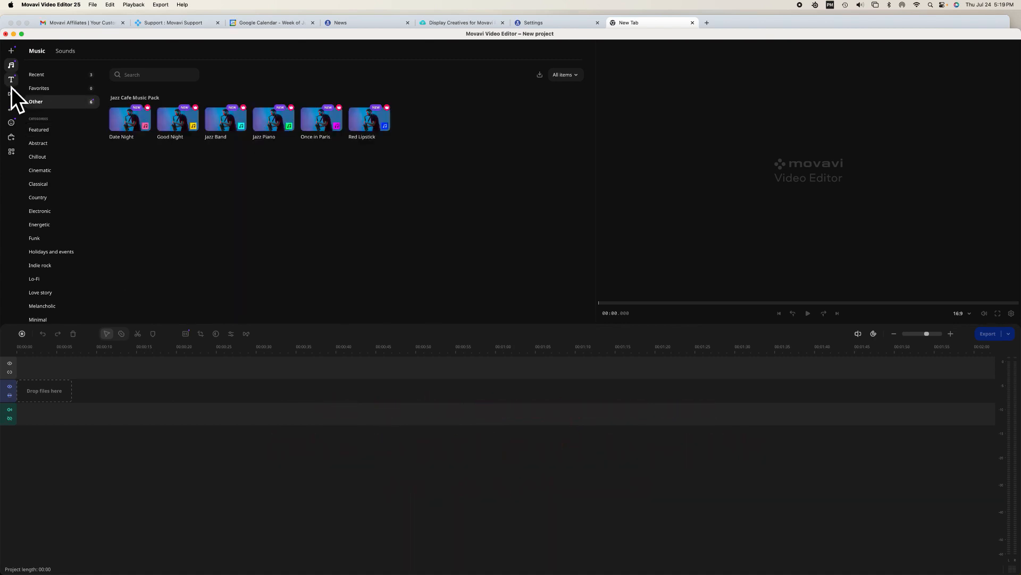
Preview the Fading text title among the featured titles and mark it as a favorite
left_click(12, 83)
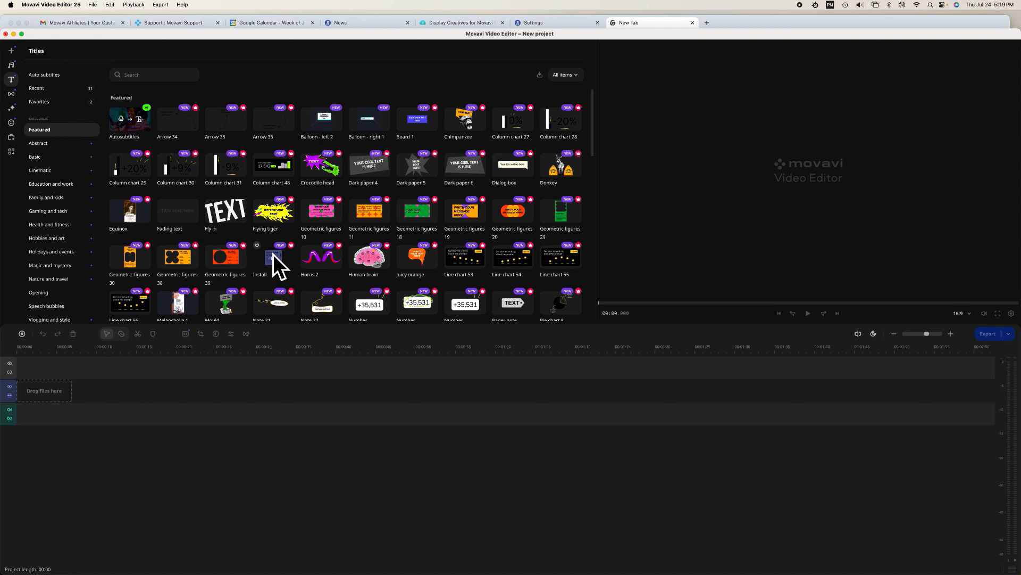
left_click(196, 219)
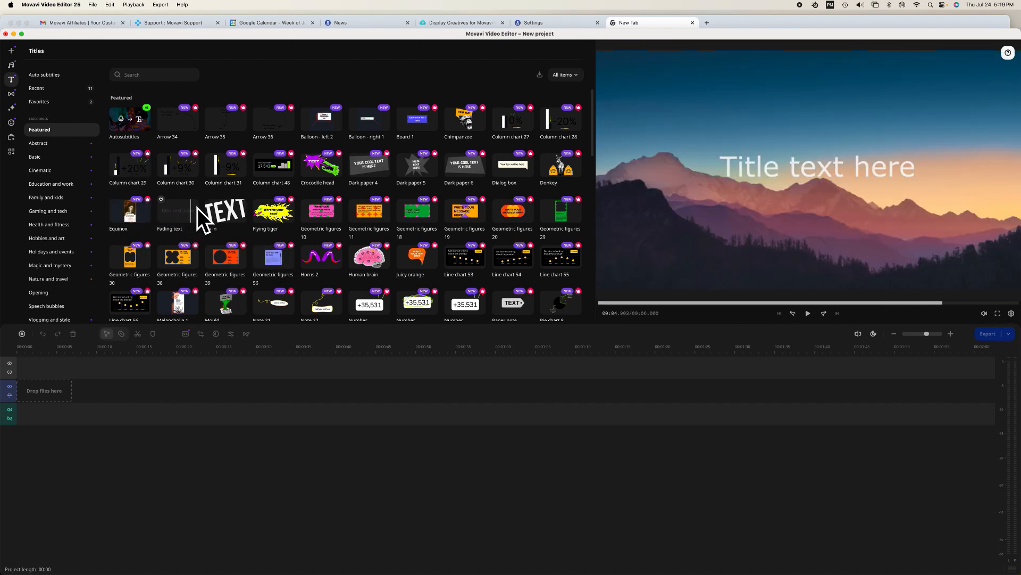
left_click(163, 200)
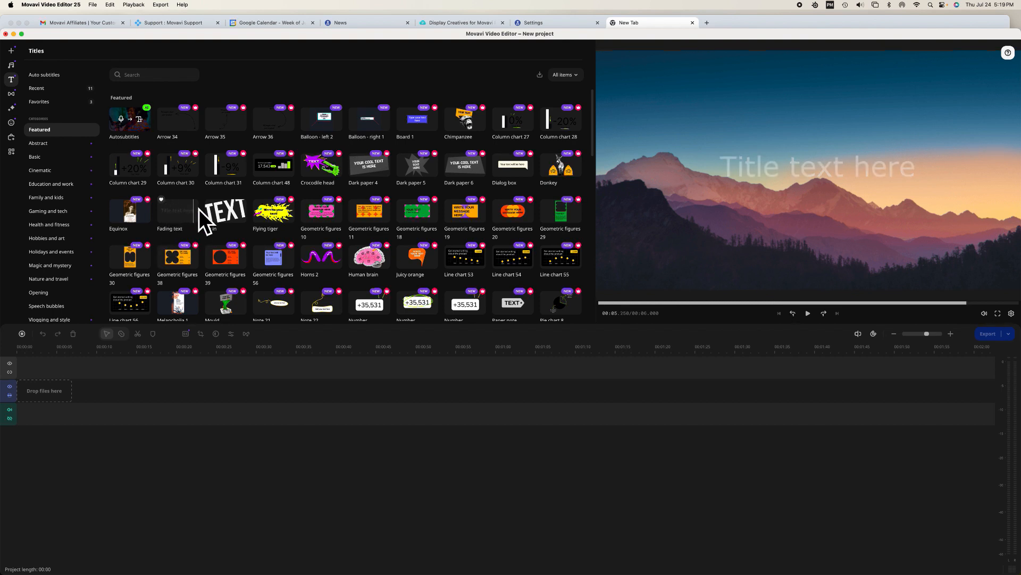
Look over the featured titles, the favorite and recently used titles, and the list of title categories
scroll(236, 225, "down", 10)
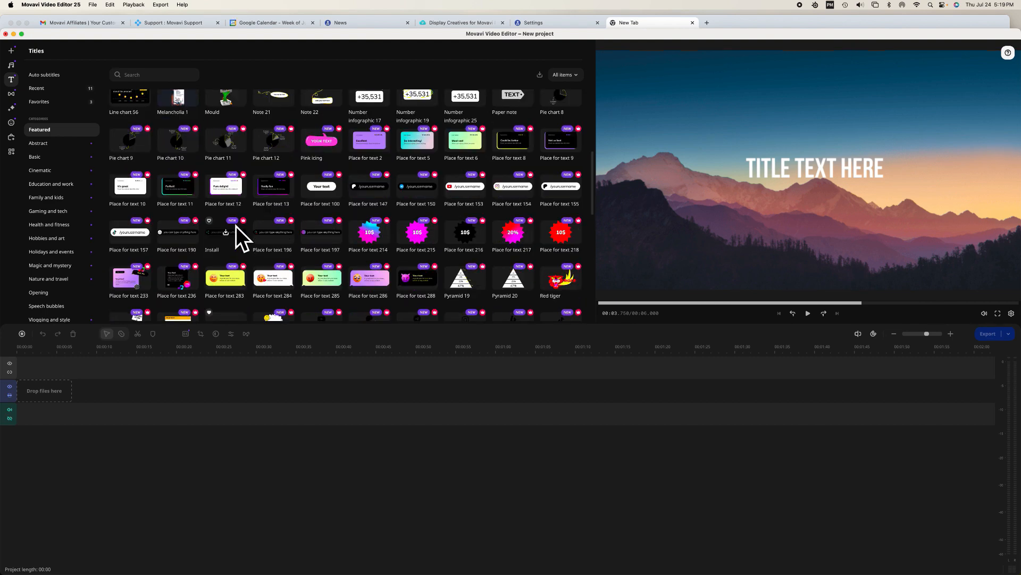
scroll(235, 226, "up", 10)
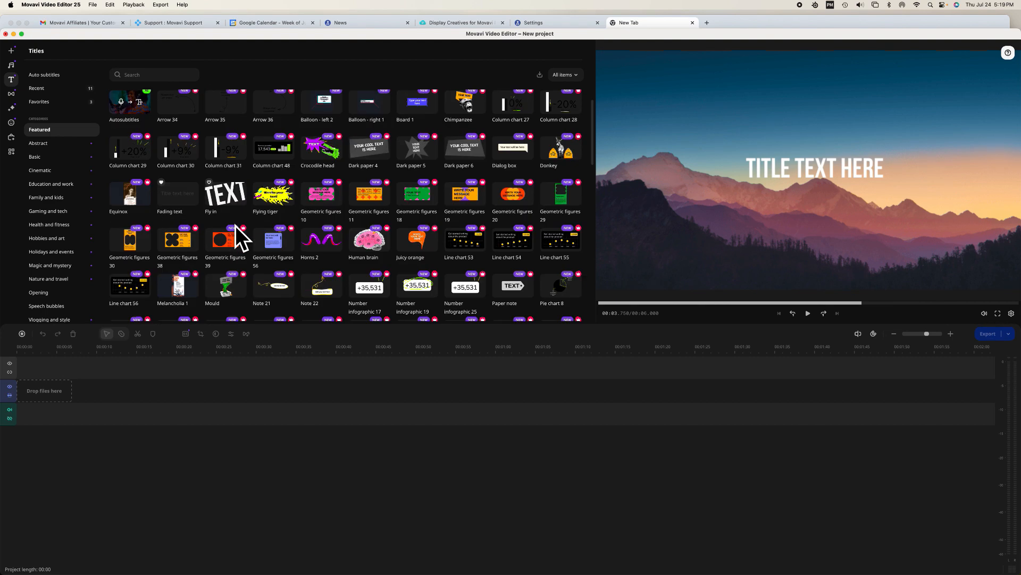
scroll(235, 225, "up", 3)
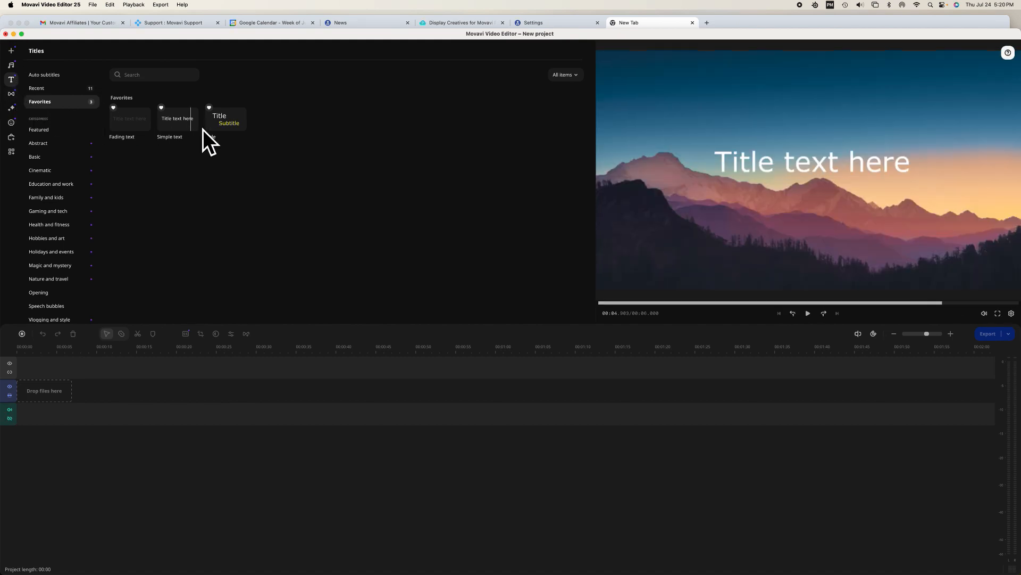
left_click(43, 94)
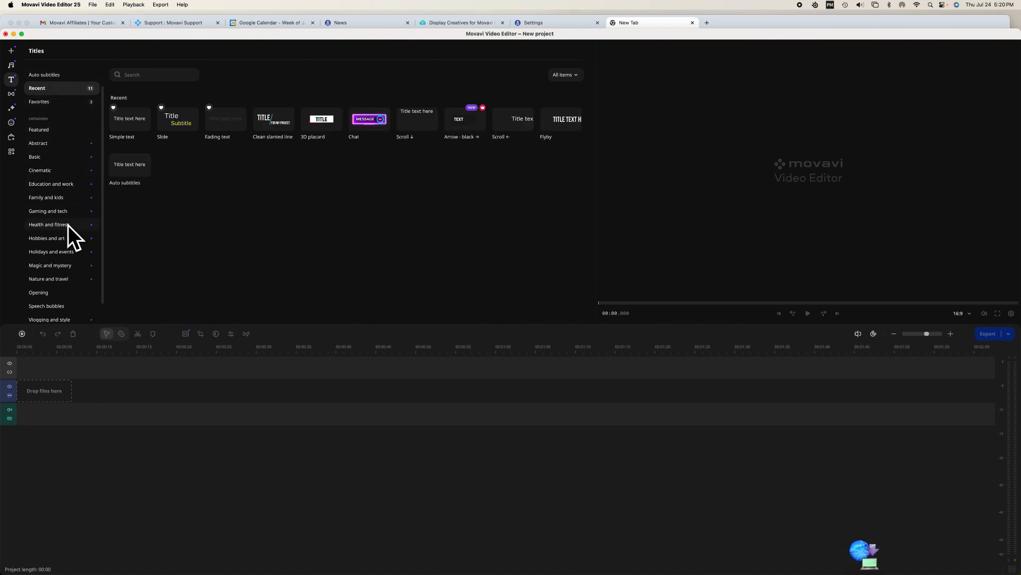
scroll(75, 276, "down", 1)
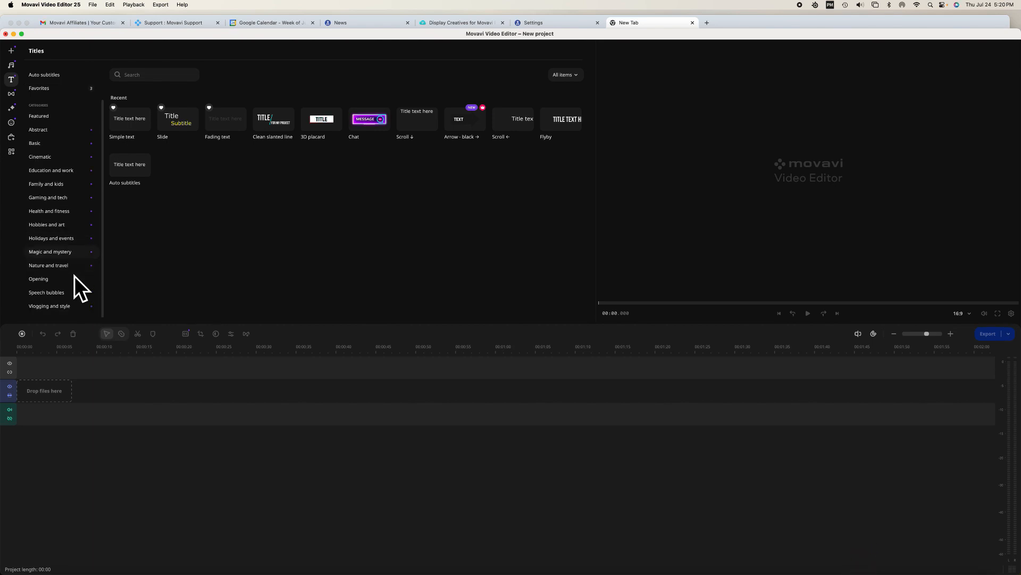
Mark the Crossfade, Fade to black and Fade to white transitions as favorites and show the favorite transitions
left_click(18, 98)
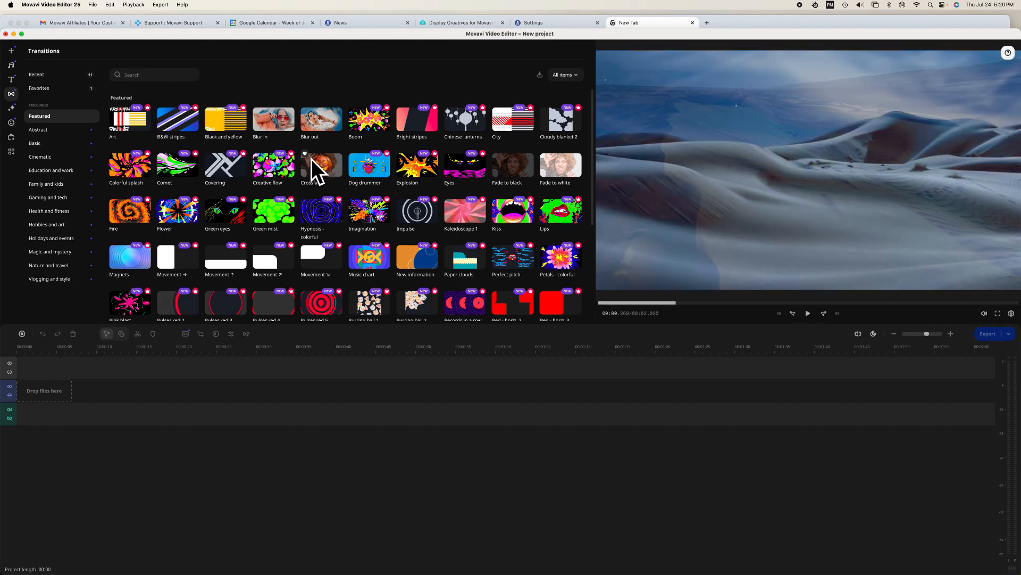
left_click(308, 156)
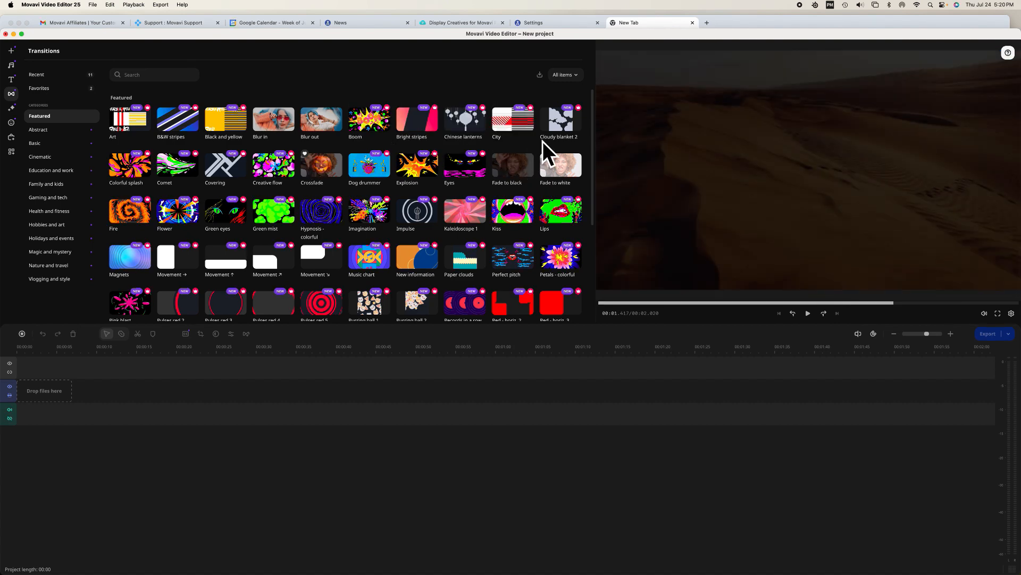
left_click(497, 155)
left_click(544, 155)
left_click(43, 94)
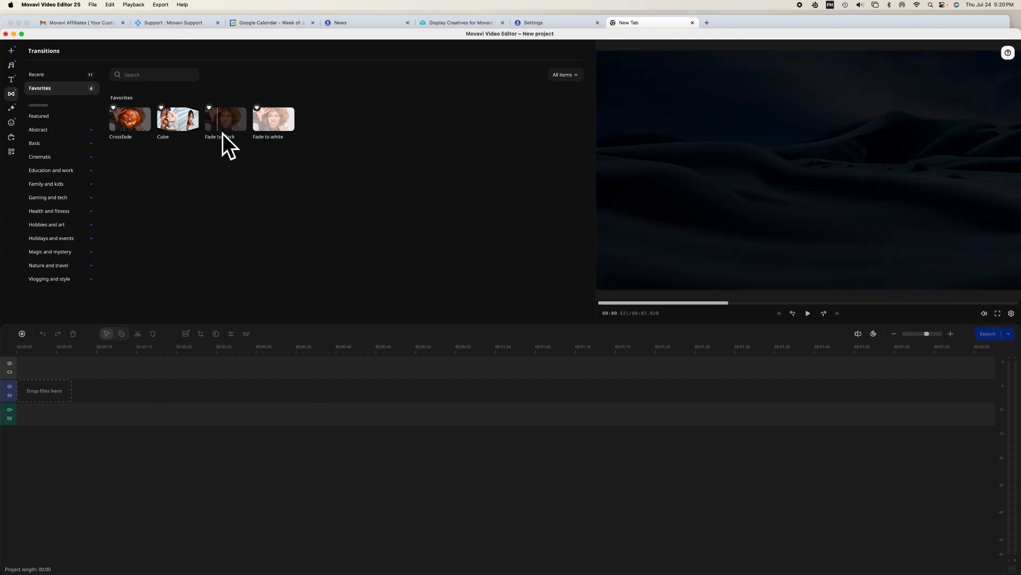
Look through the featured filters and the stickers in the Featured, Basic and Cinematic categories
left_click(15, 113)
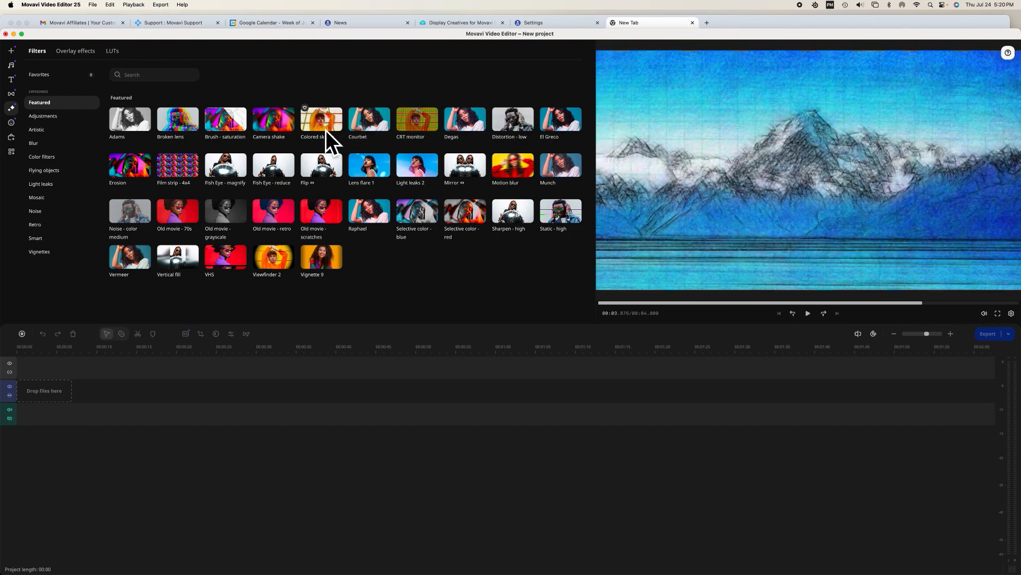
left_click(15, 128)
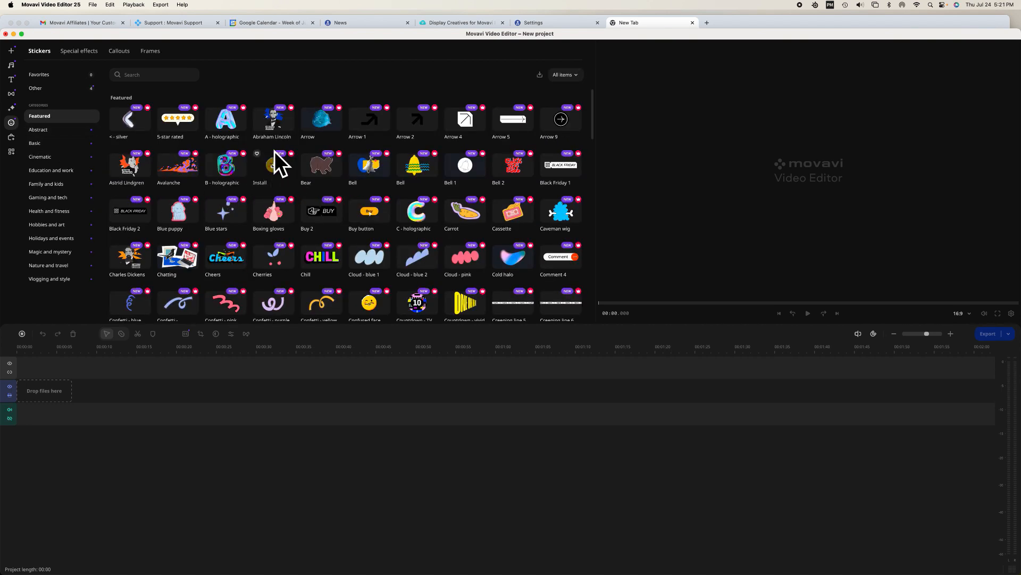
left_click(151, 113)
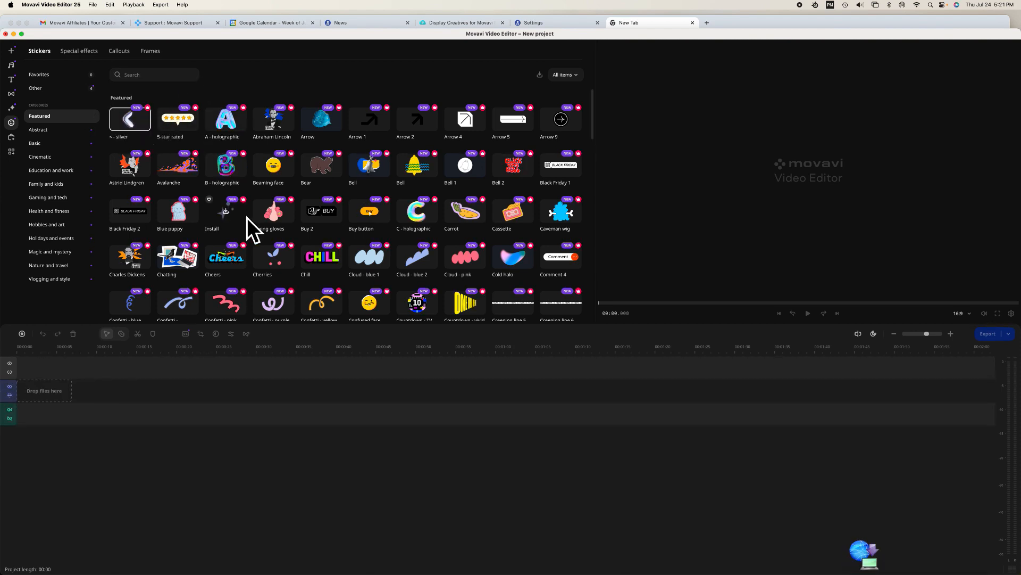
scroll(247, 217, "down", 5)
scroll(247, 217, "down", 6)
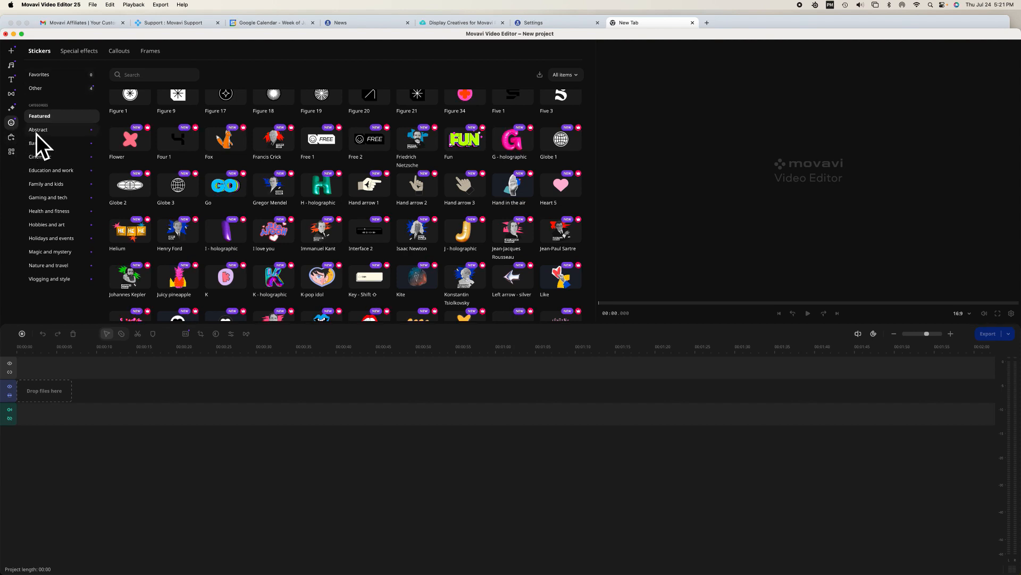
left_click(44, 147)
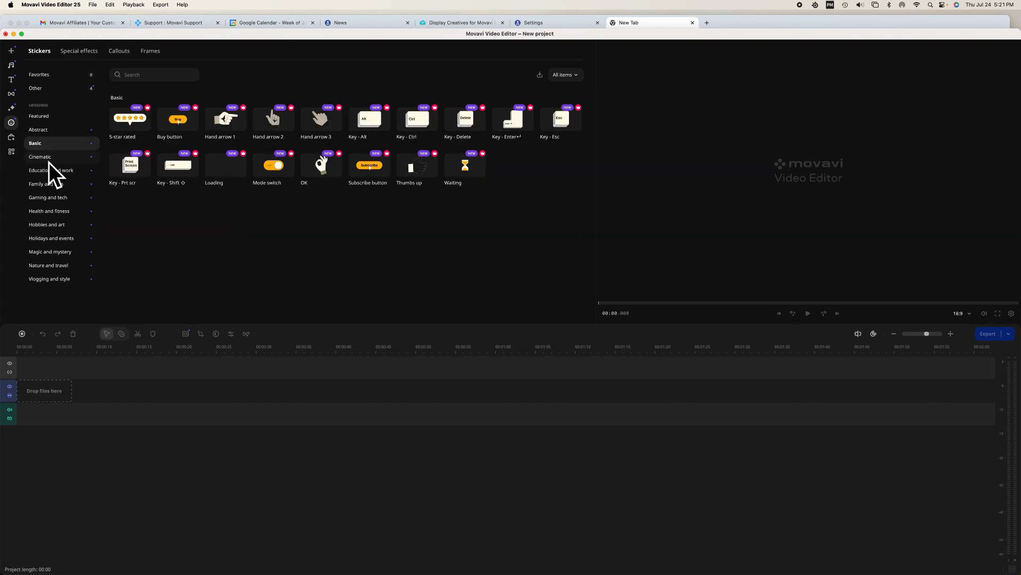
left_click(49, 160)
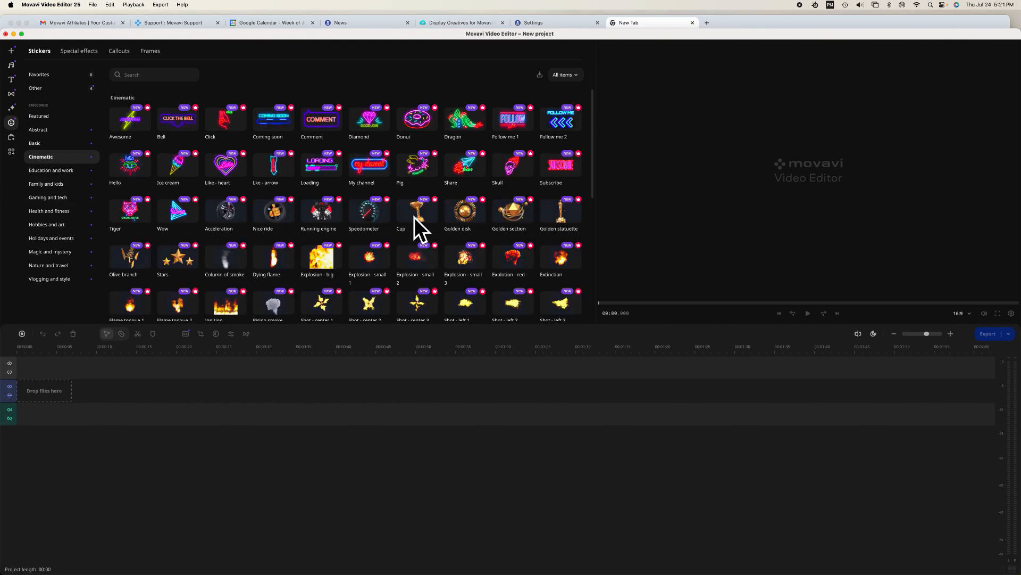
Show the effects packs in the Education and work category
left_click(15, 142)
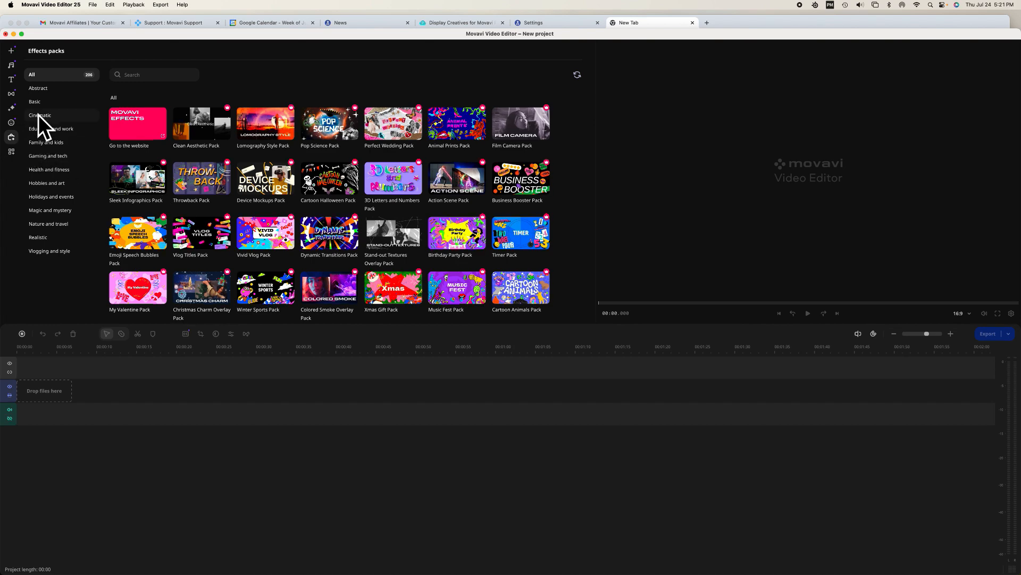
left_click(57, 134)
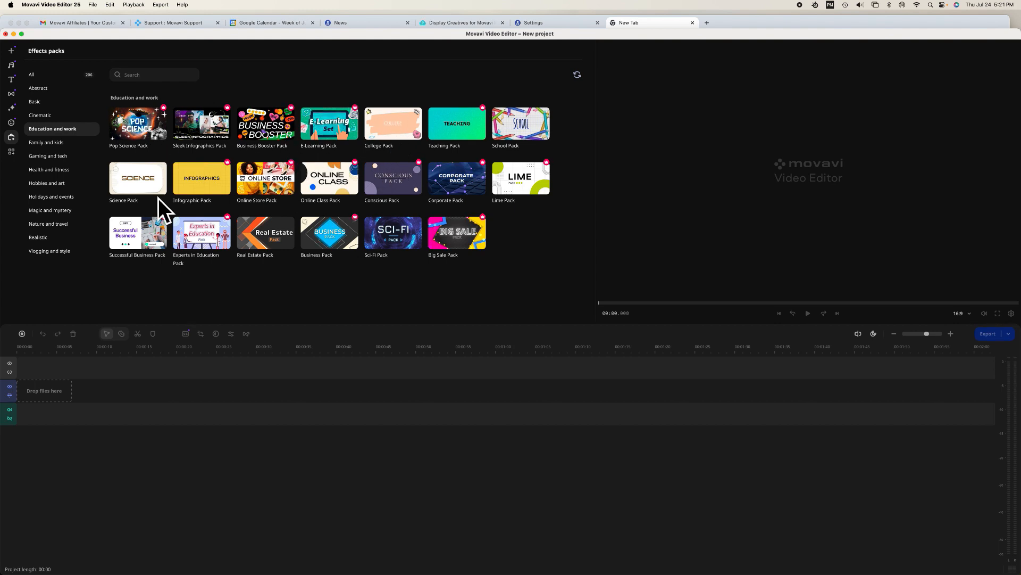
Examine the video tools for highlighting and concealing, animation, stabilization, position, and pan and zoom
left_click(17, 156)
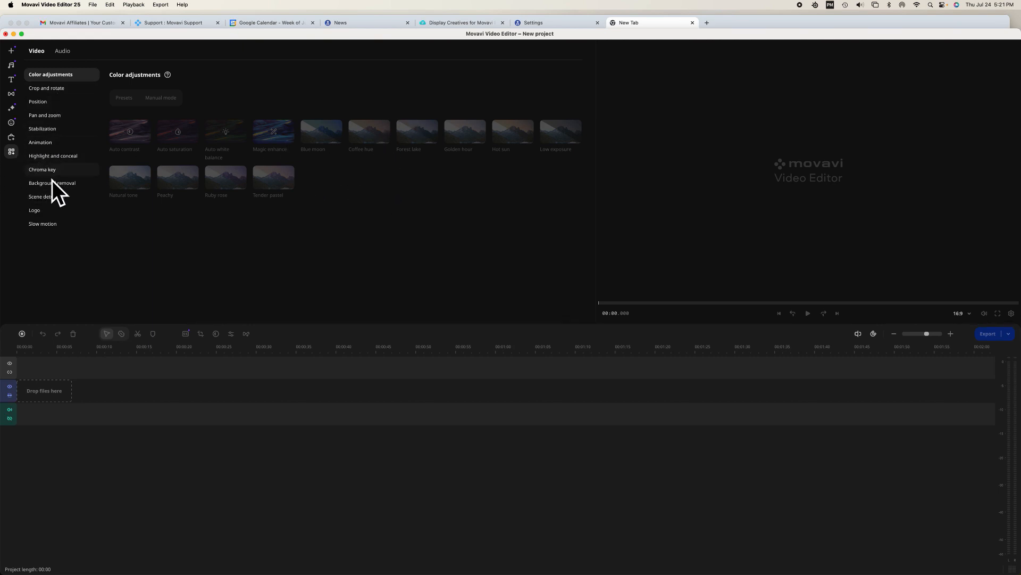
left_click(53, 161)
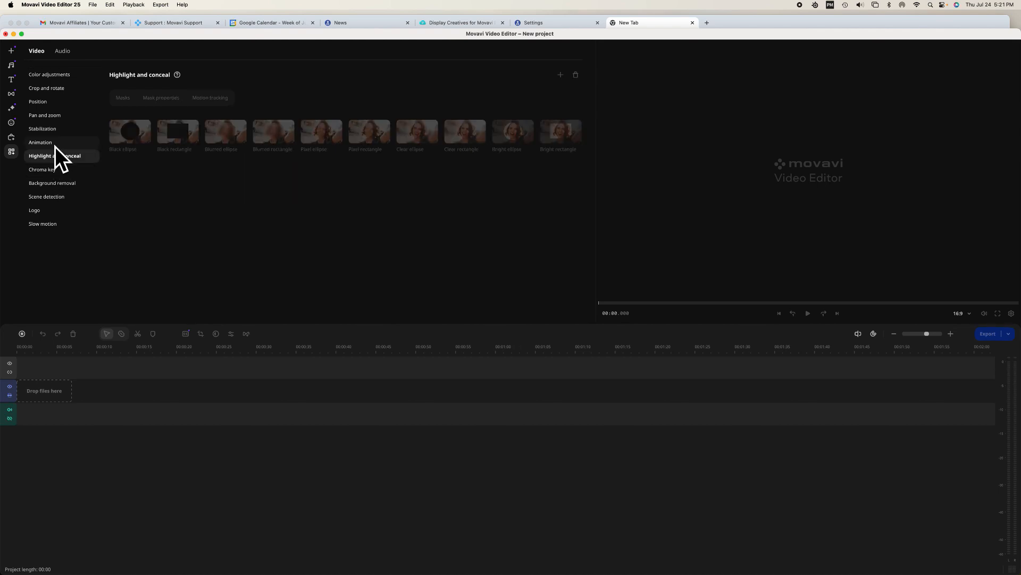
left_click(55, 143)
left_click(49, 135)
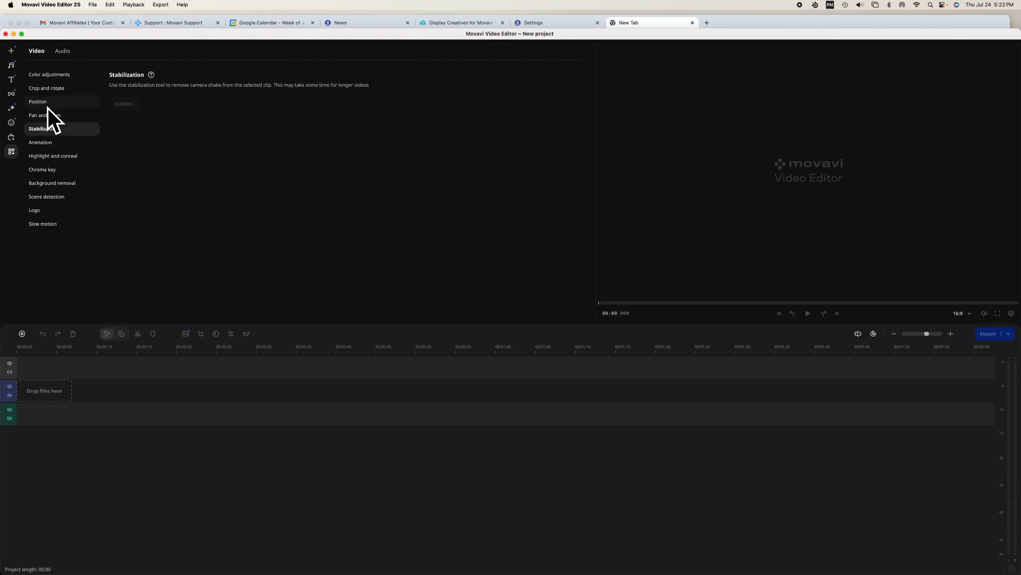
left_click(47, 106)
left_click(60, 120)
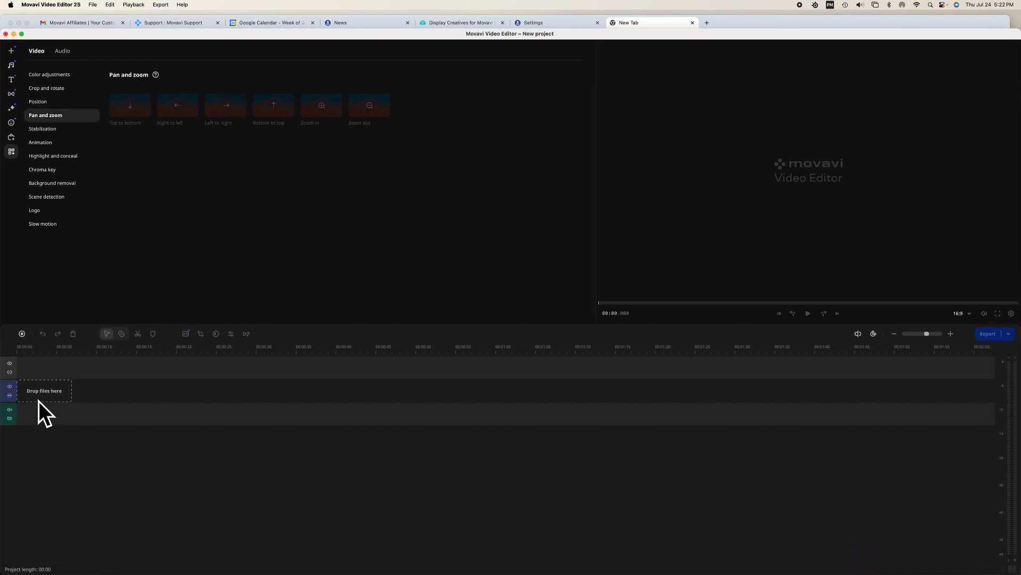
Place the imported IMG_3594.avi at the start of the video track and rotate it 180 degrees
left_click(15, 57)
left_click_drag(138, 123, 49, 447)
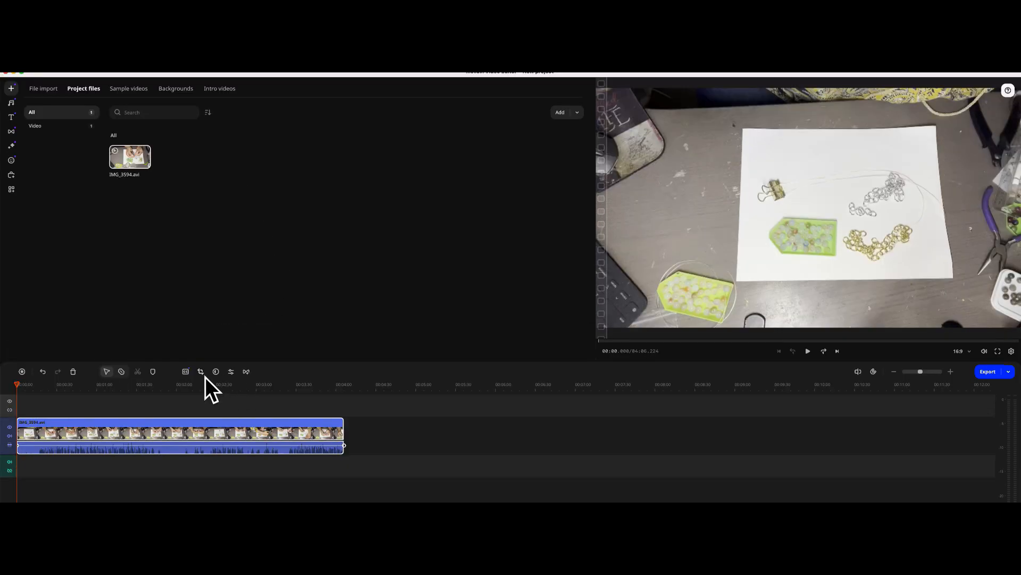
left_click(201, 372)
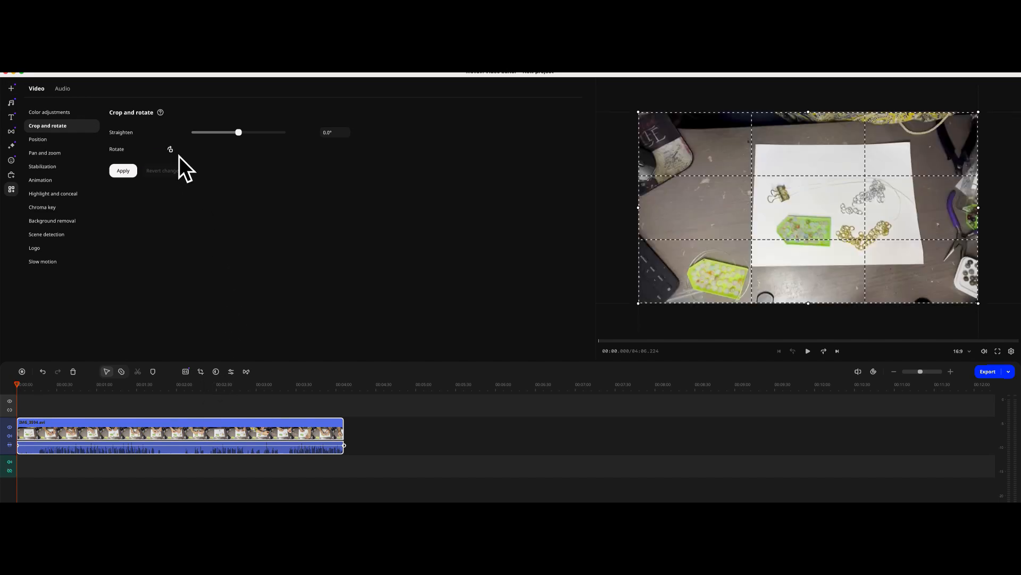
left_click(170, 150)
left_click(170, 149)
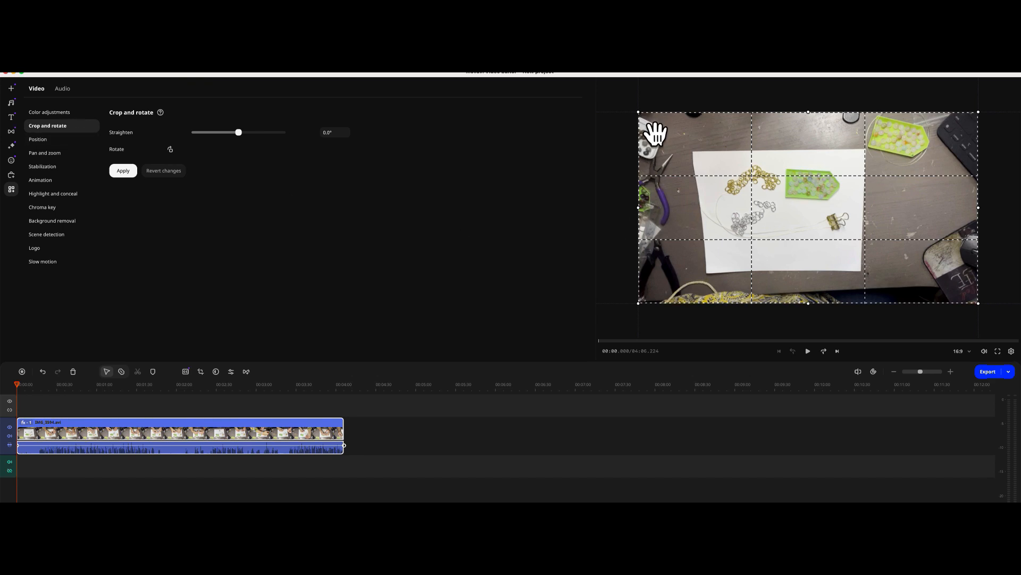
Crop the edges of the video frame to a tighter view of the work surface and play back the result
left_click_drag(654, 135, 666, 156)
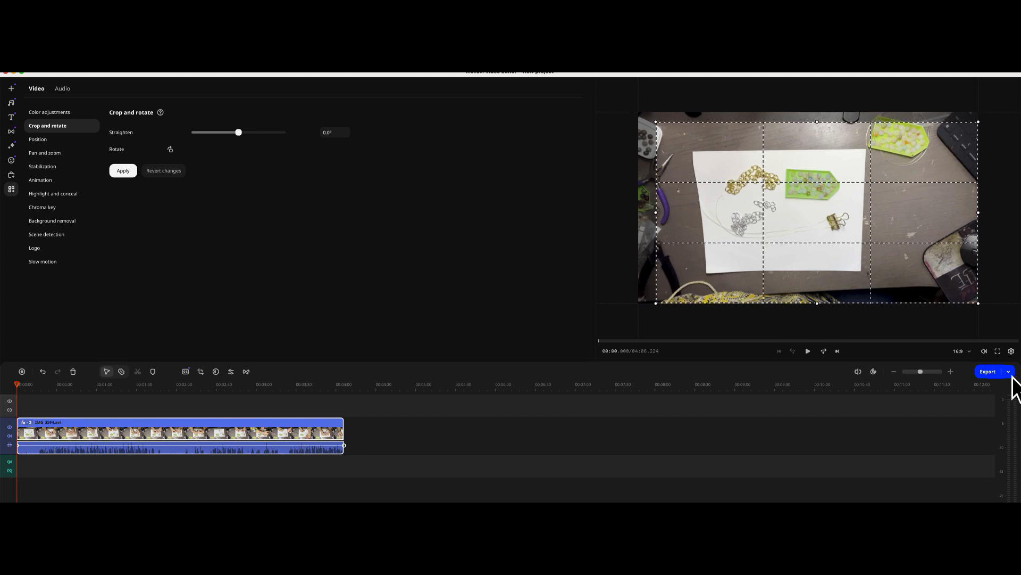
left_click_drag(996, 319, 931, 320)
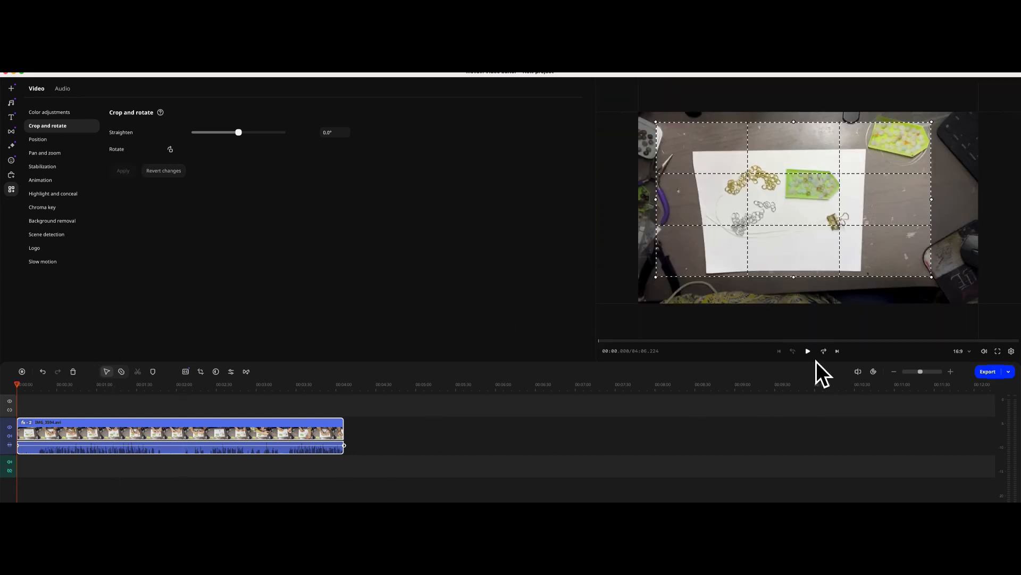
left_click(813, 355)
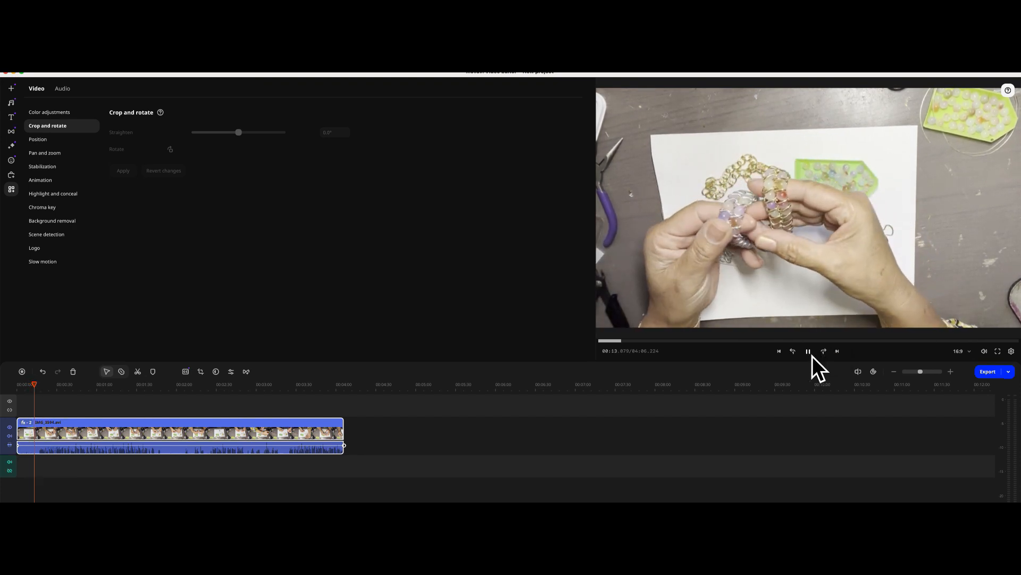
left_click(812, 356)
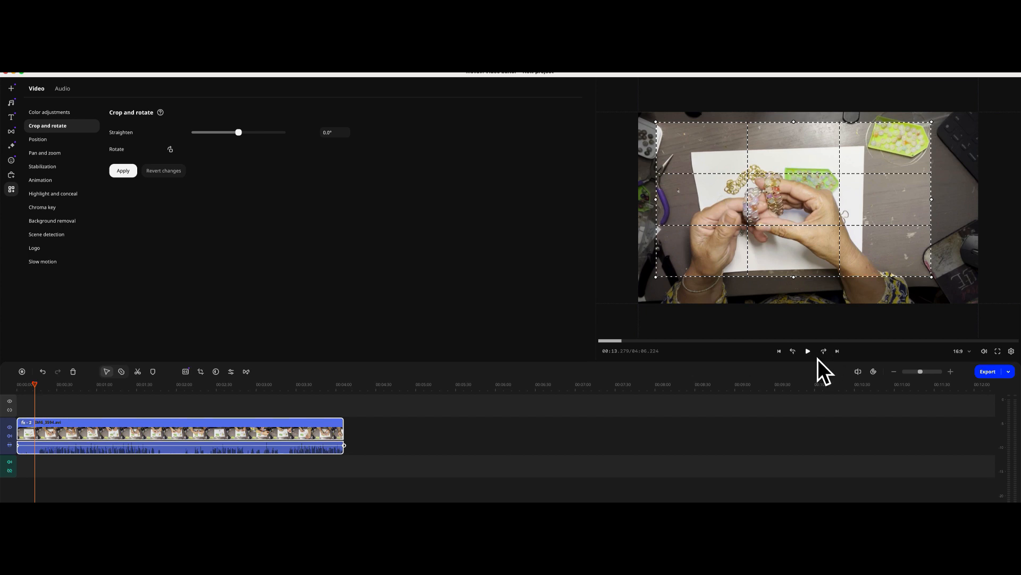
left_click(813, 354)
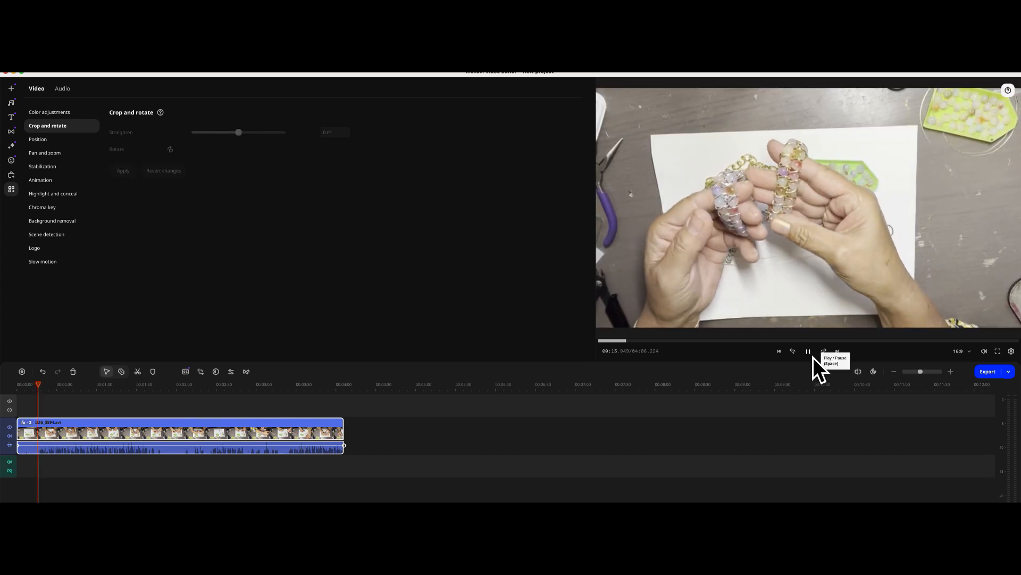
left_click(812, 356)
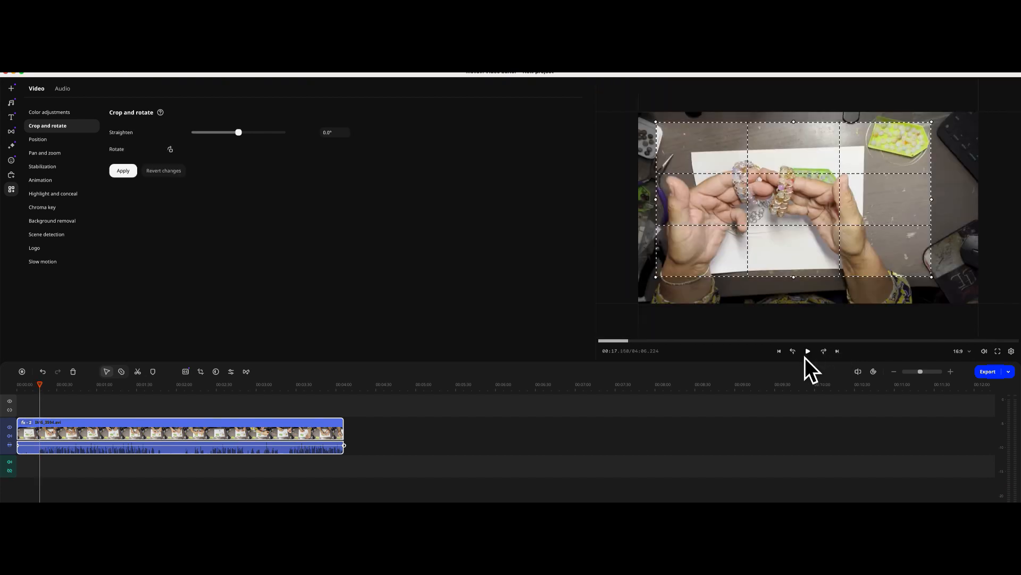
Split the clip about 15.6 seconds in, where the hands hold up the bracelets
left_click(44, 457)
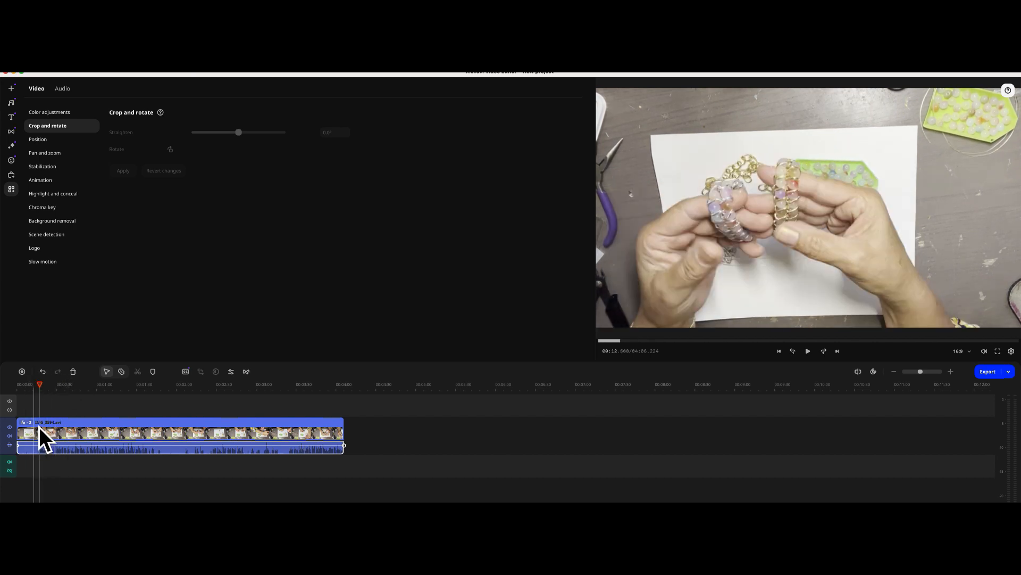
left_click(39, 427)
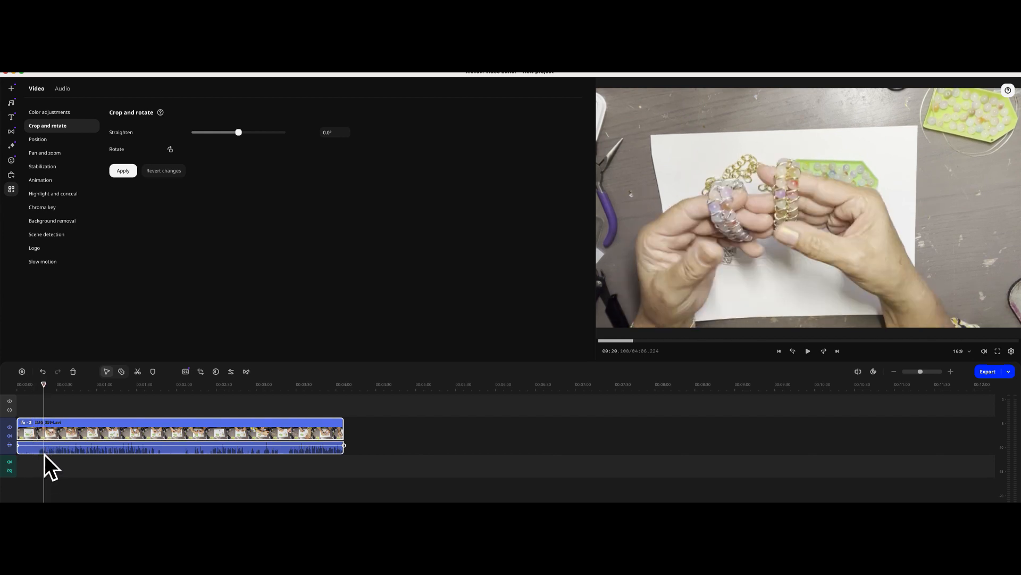
left_click(42, 453)
left_click(43, 438)
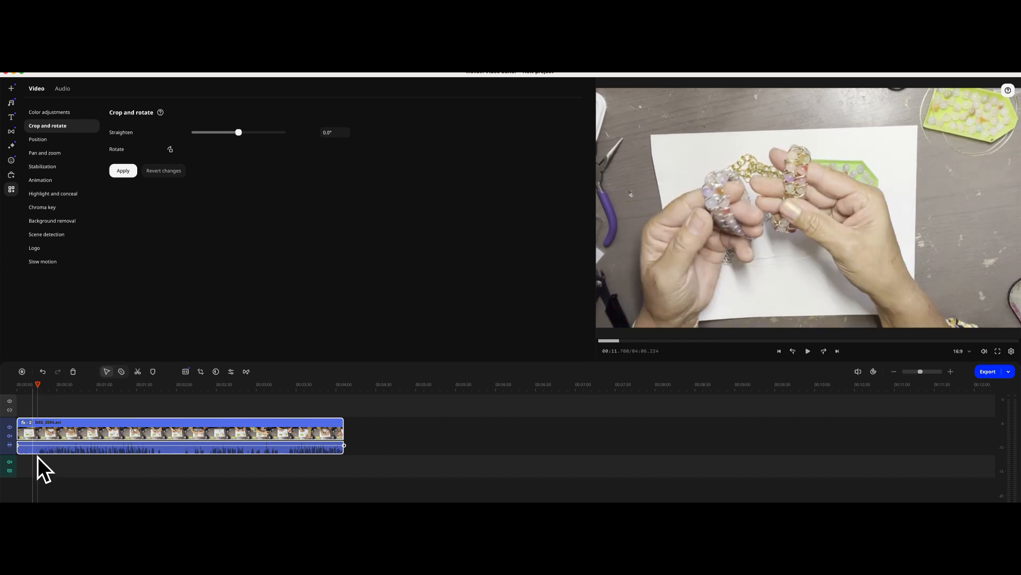
left_click(35, 453)
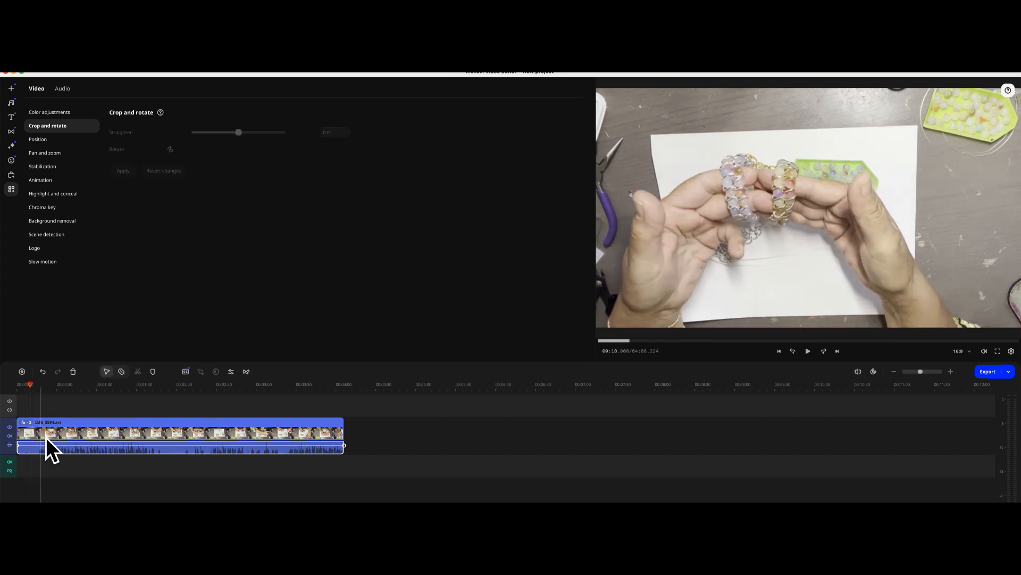
left_click(42, 443)
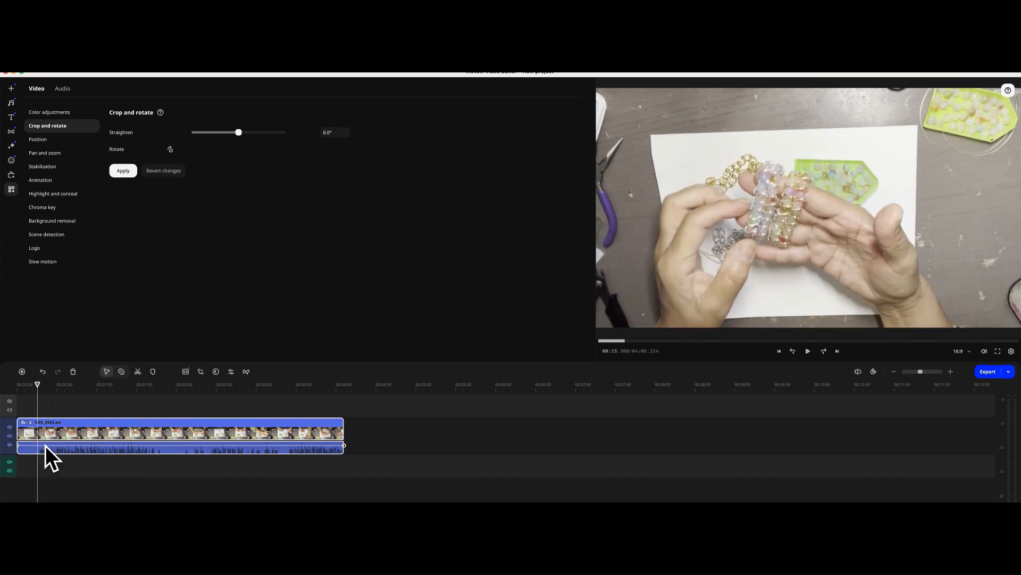
left_click(46, 445)
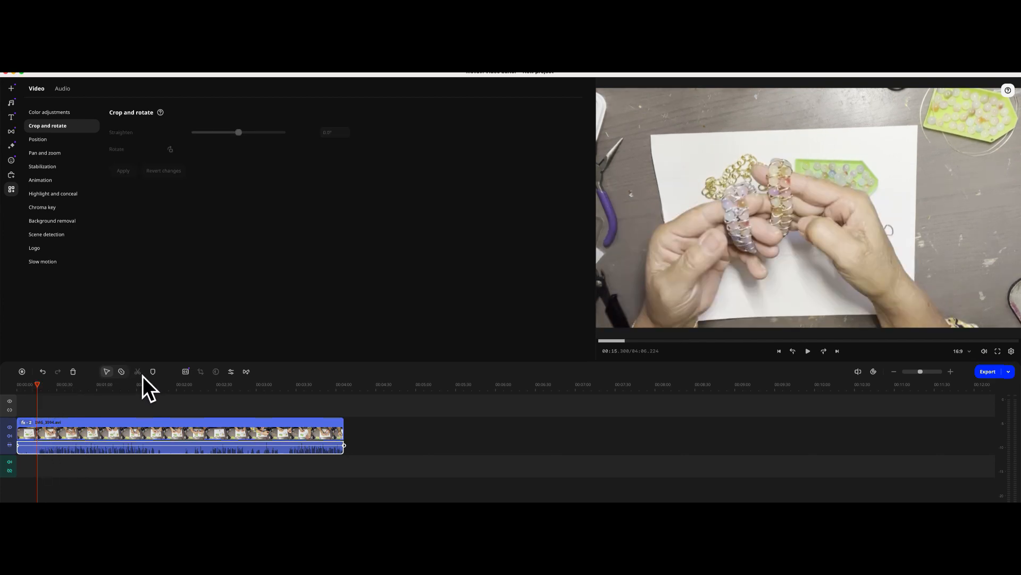
left_click(43, 423)
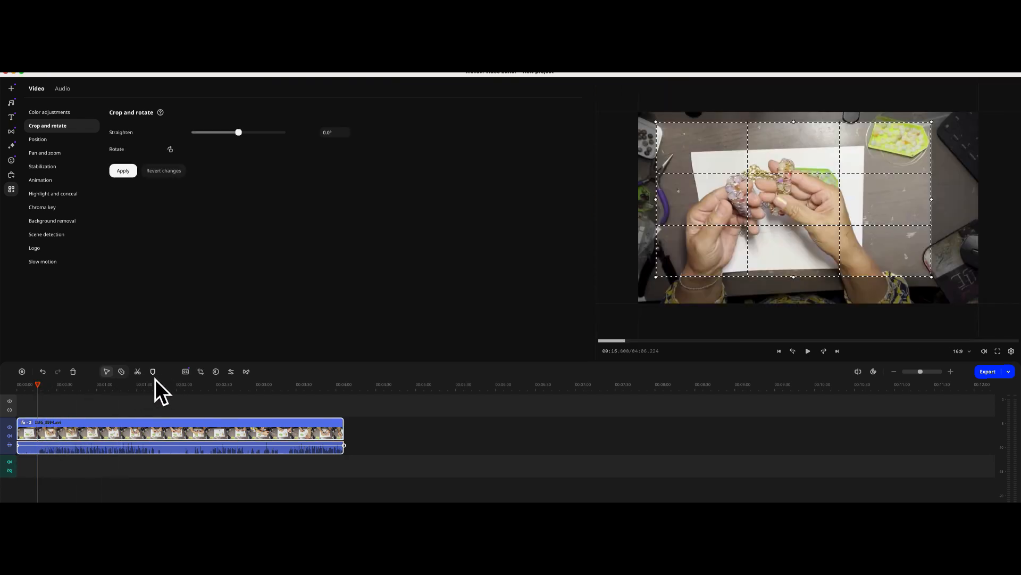
left_click(142, 378)
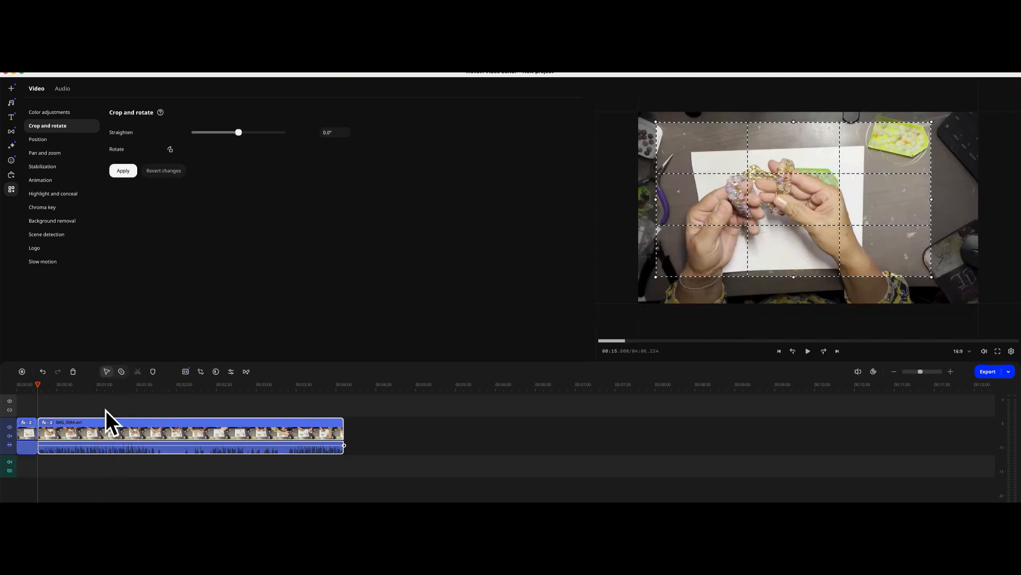
Delete only the audio of the short first clip and keep its video selected
left_click(31, 437)
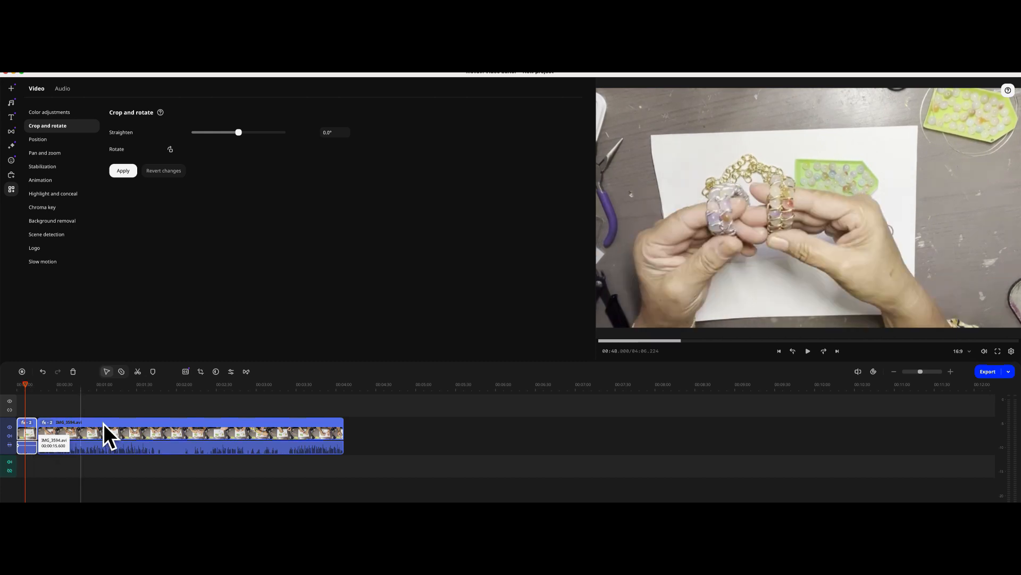
key("space")
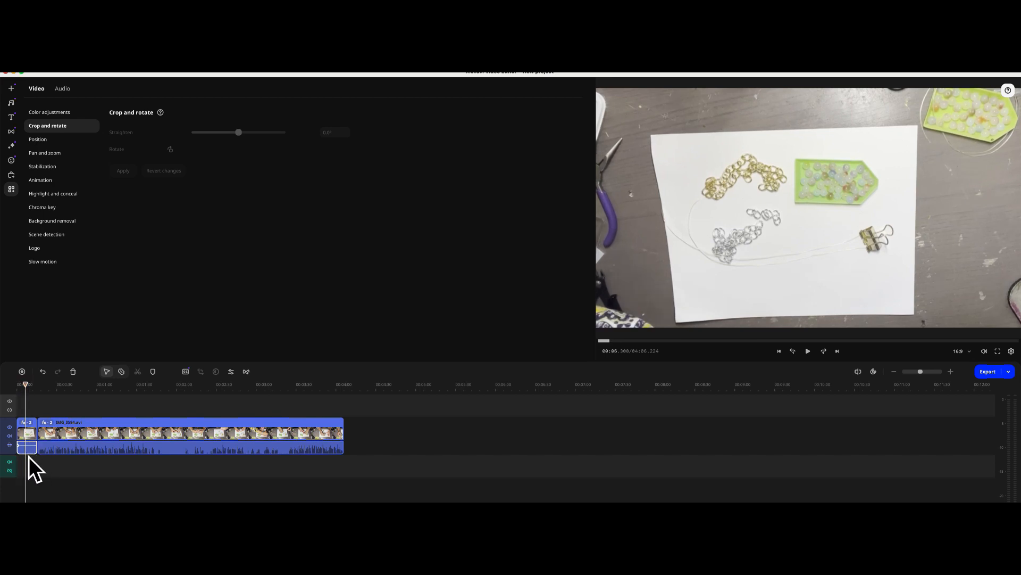
key("space")
left_click(77, 375)
left_click(32, 435)
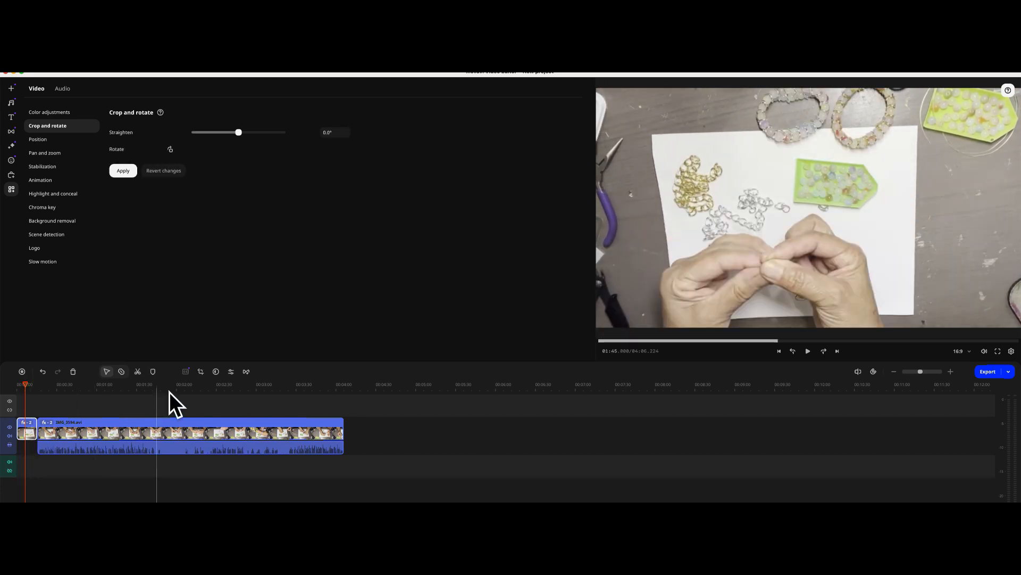
Set the short first clip's speed to 500% and close the gap before the following clip
left_click(232, 374)
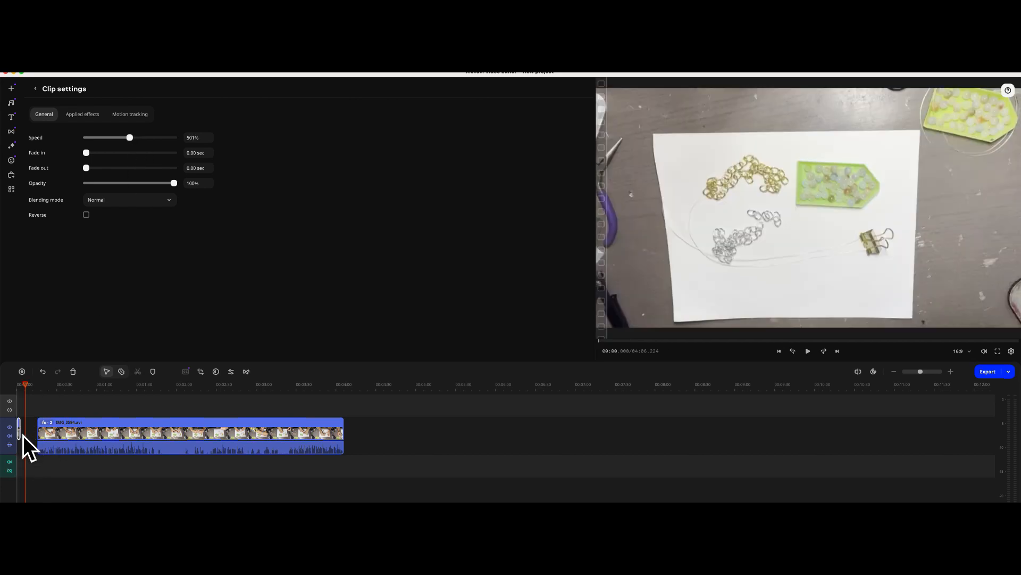
left_click_drag(55, 436, 23, 437)
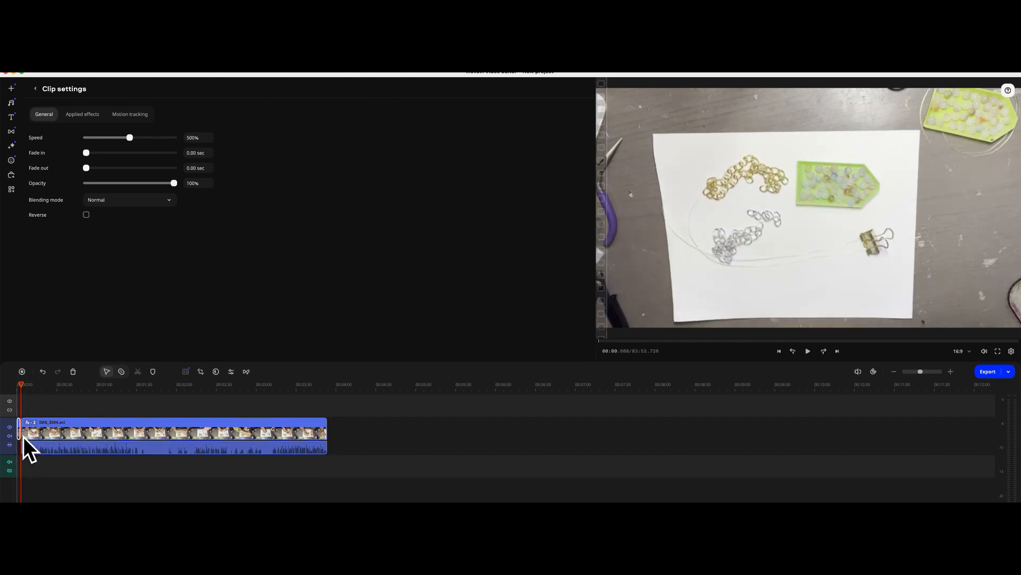
left_click(810, 354)
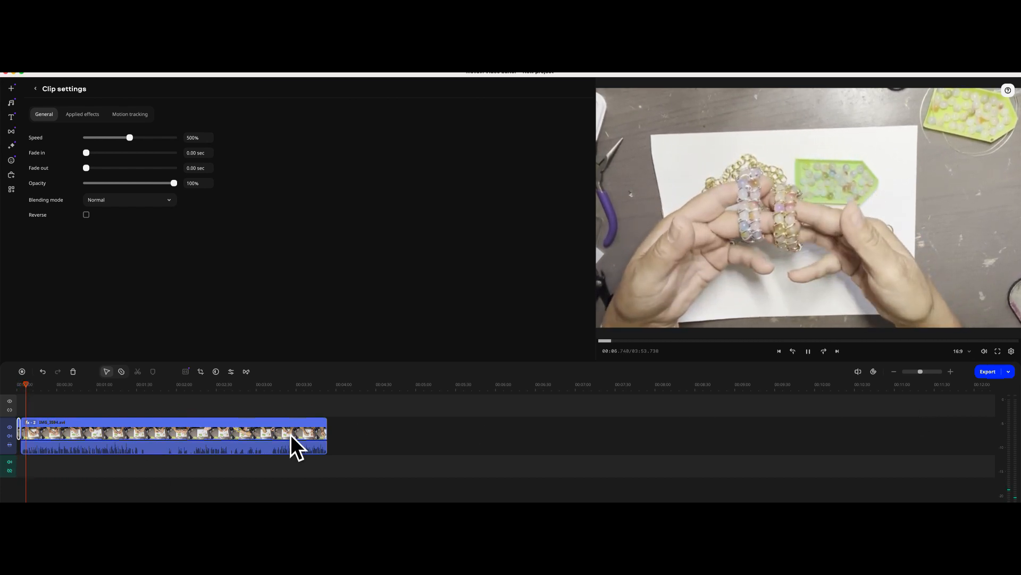
left_click(812, 355)
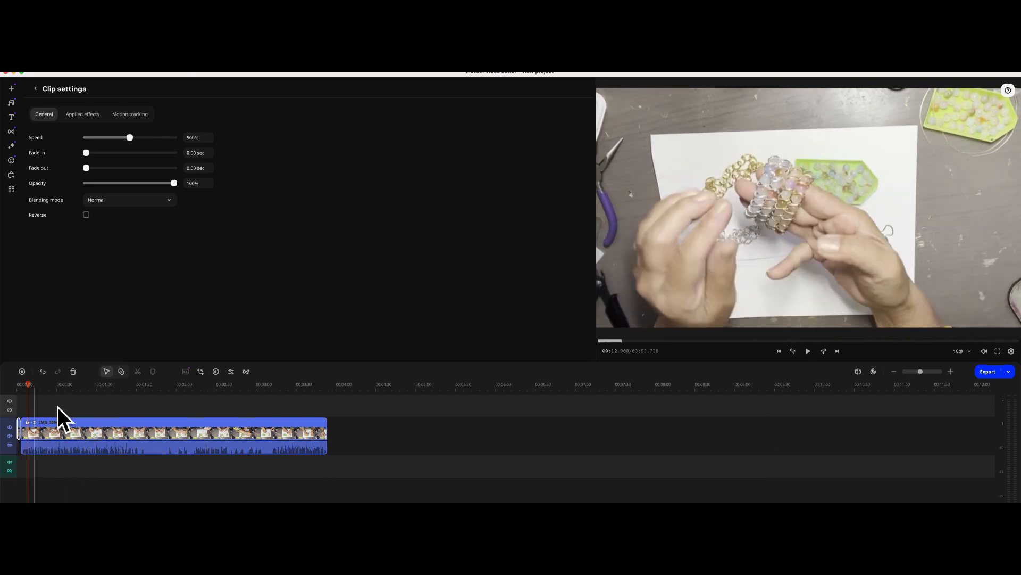
Add the Cube transition from the favorites to the short first clip and play back the result
left_click(12, 132)
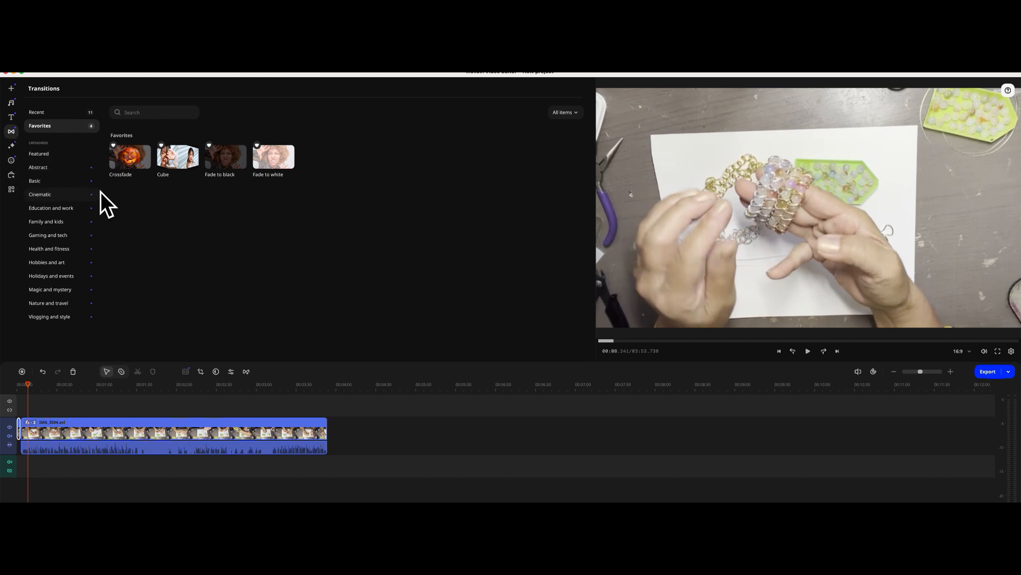
mouse_move(183, 158)
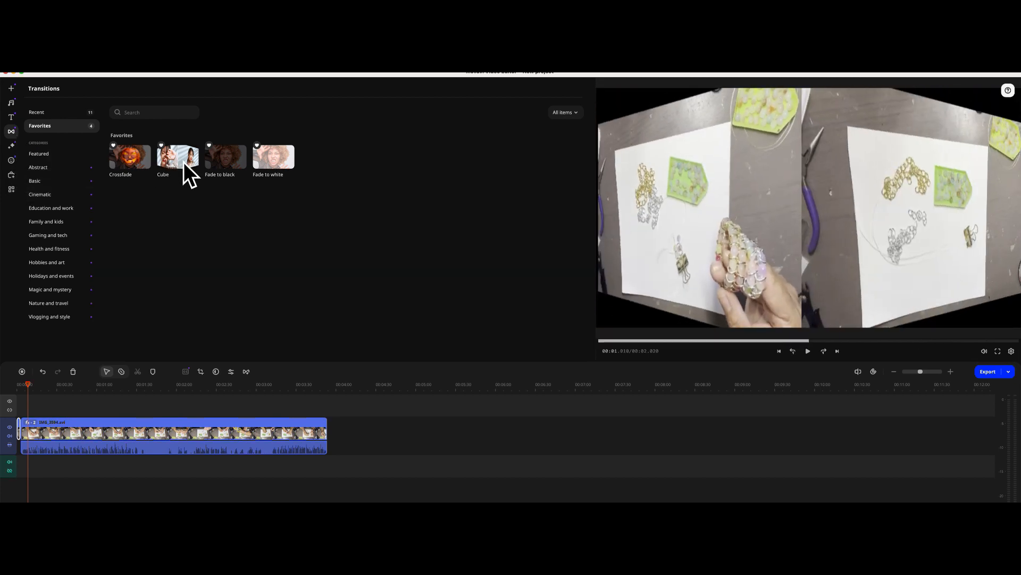
left_click_drag(182, 164, 11, 425)
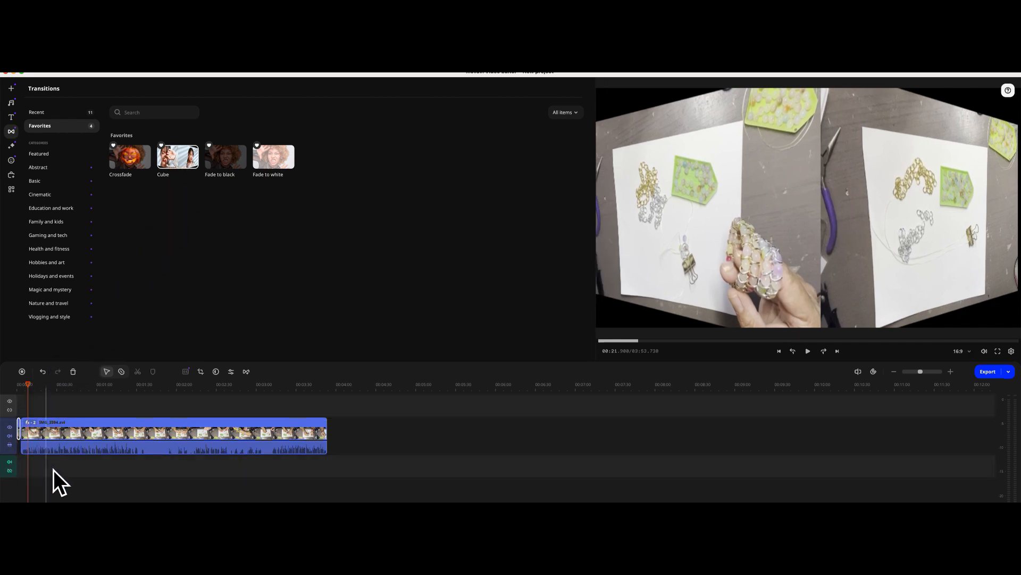
left_click_drag(197, 156, 36, 415)
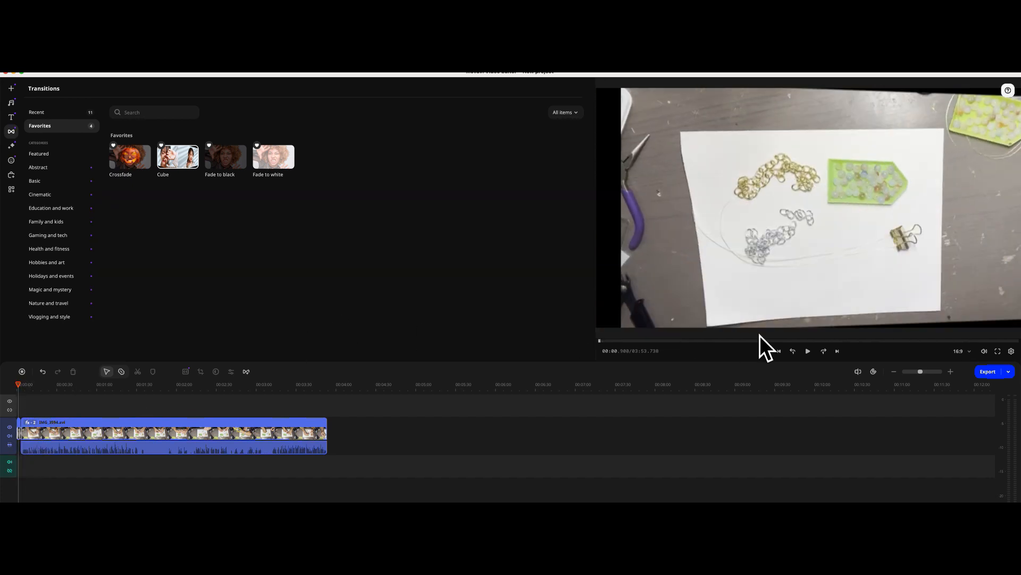
left_click(812, 354)
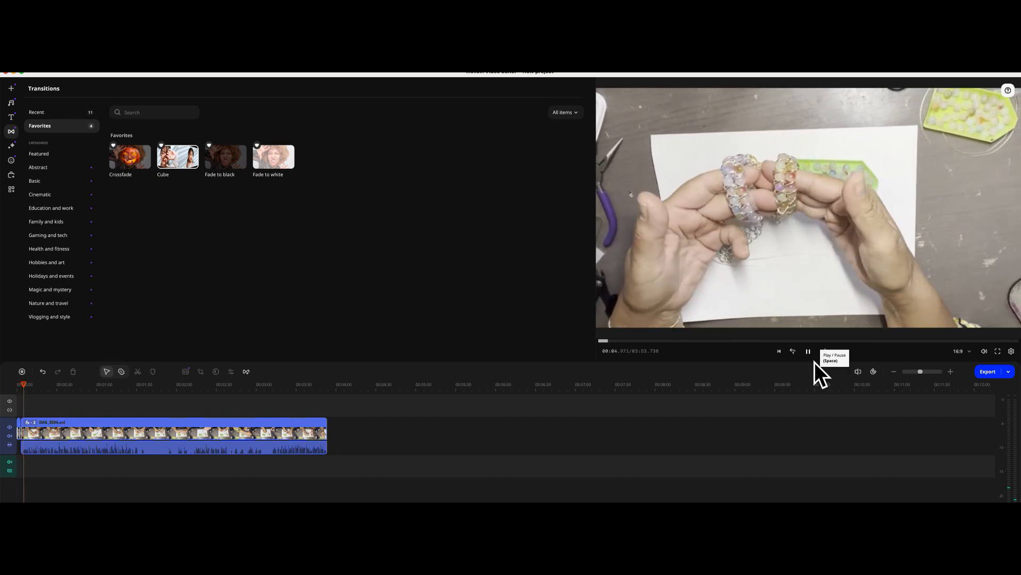
left_click(812, 353)
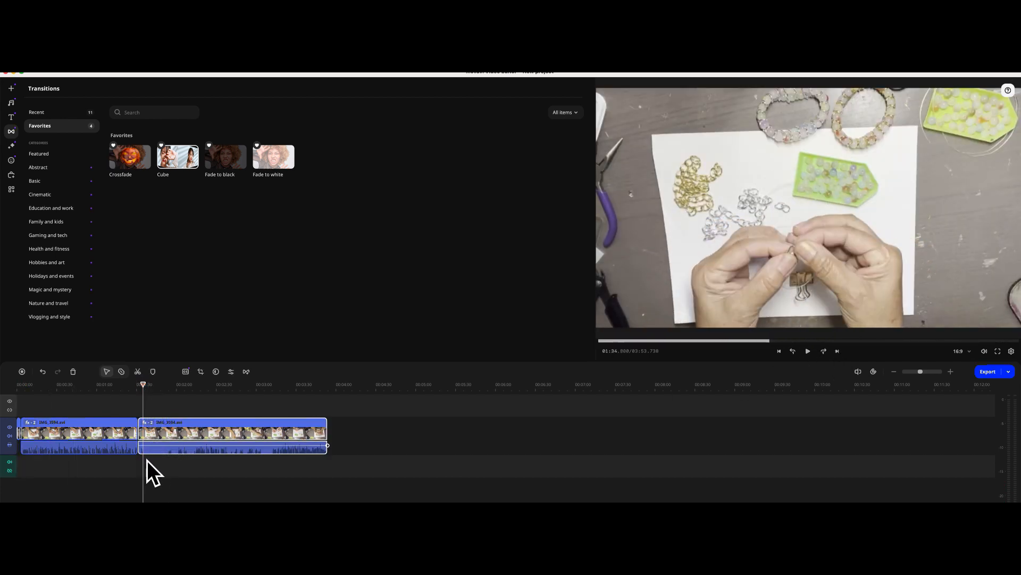
Undo the last split, and cut the long clip at about 1:31 and 2:00
left_click(48, 374)
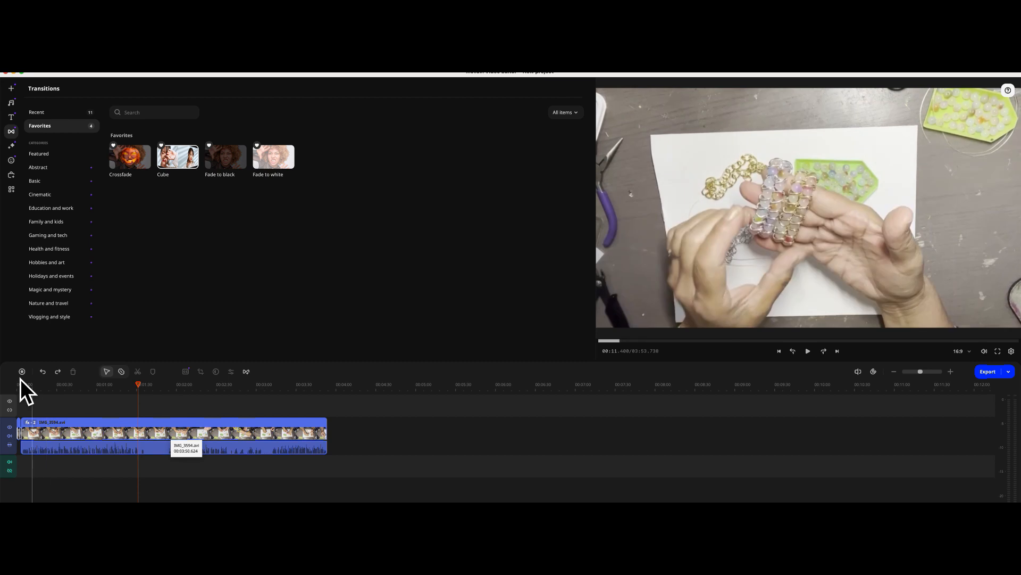
left_click(145, 432)
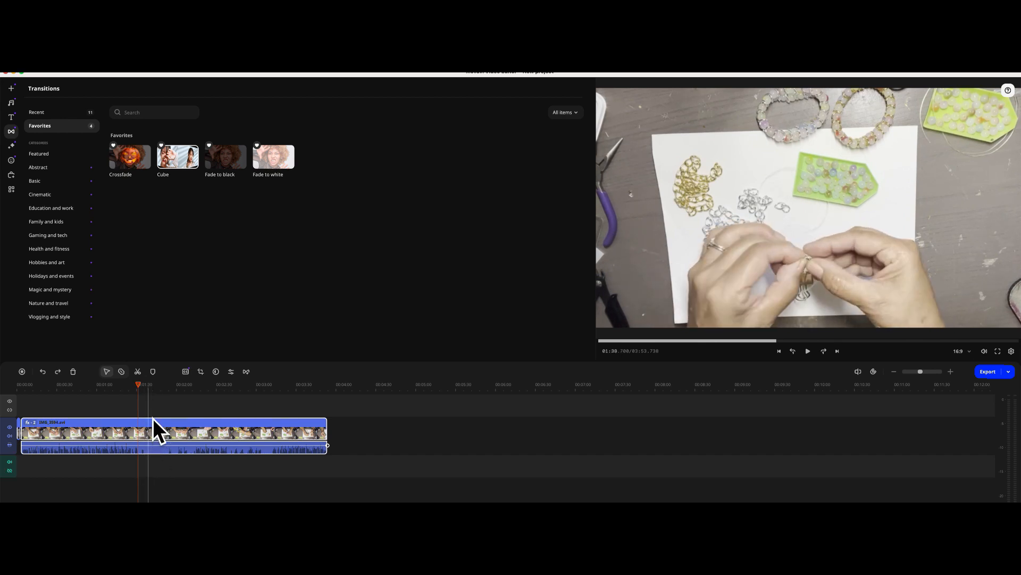
left_click(141, 375)
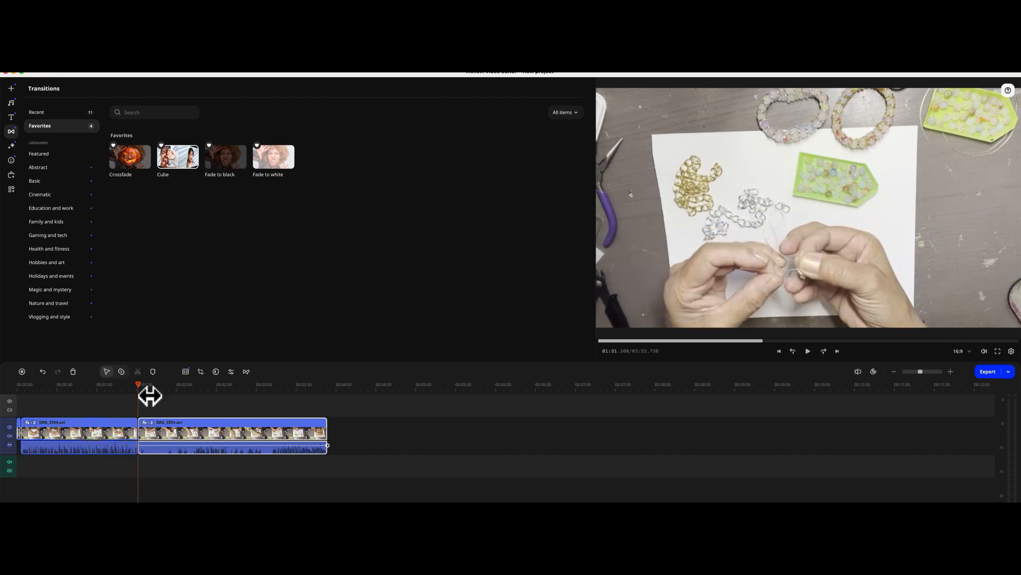
left_click(183, 448)
left_click(182, 439)
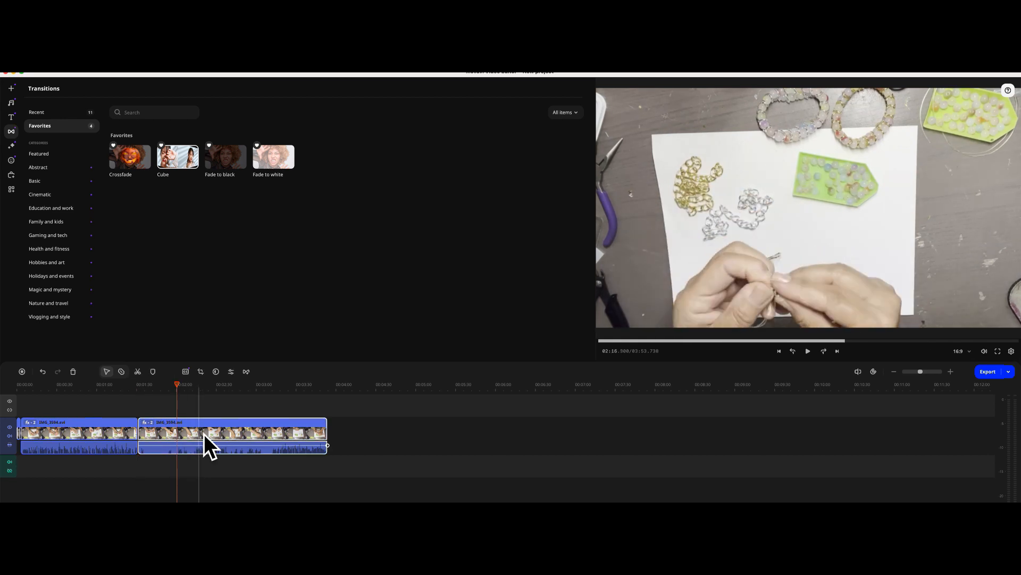
left_click(142, 378)
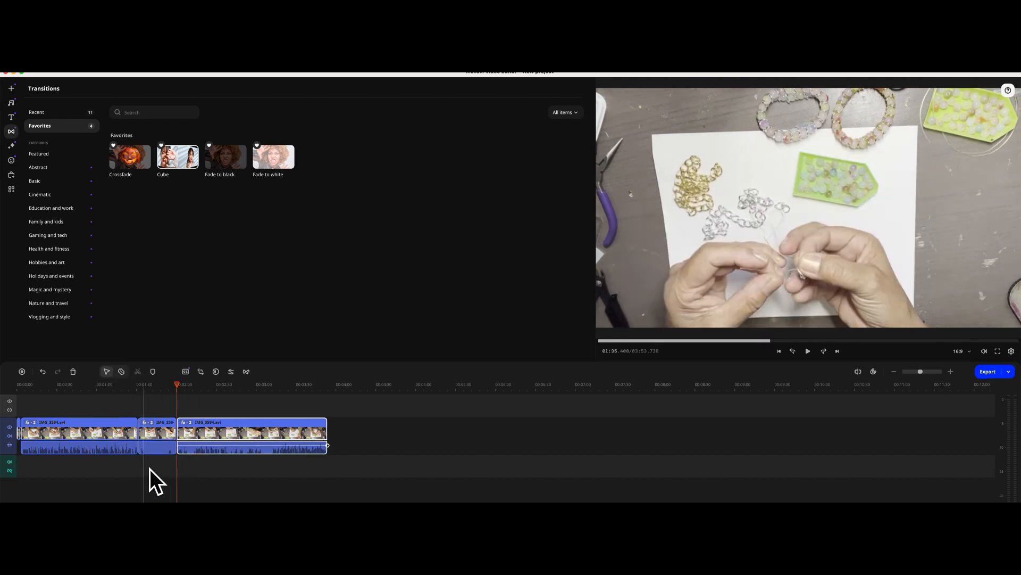
Delete the middle section of the video between about 1:31 and 2:00 and close the gap with the last clip
left_click(162, 436)
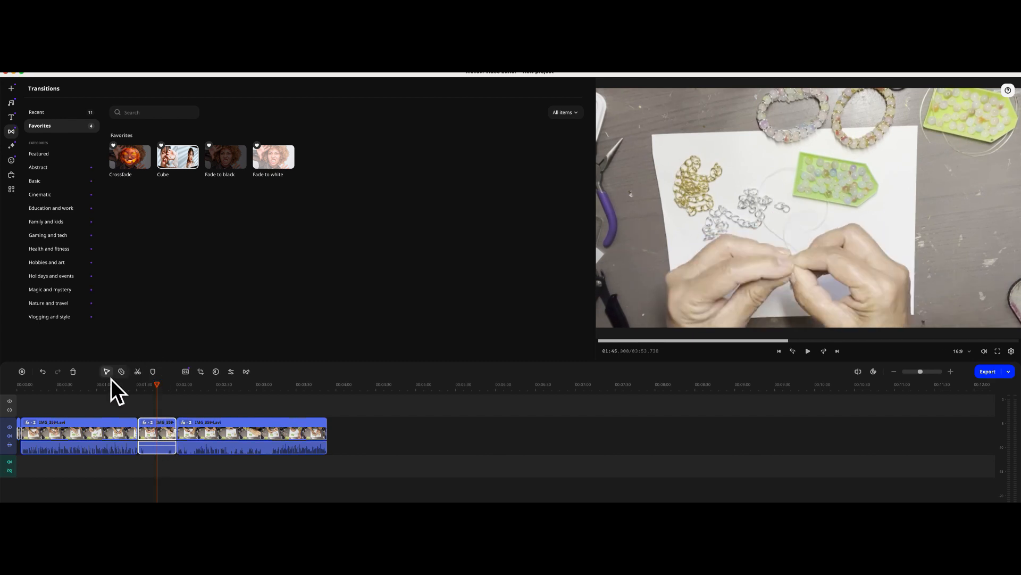
left_click(78, 376)
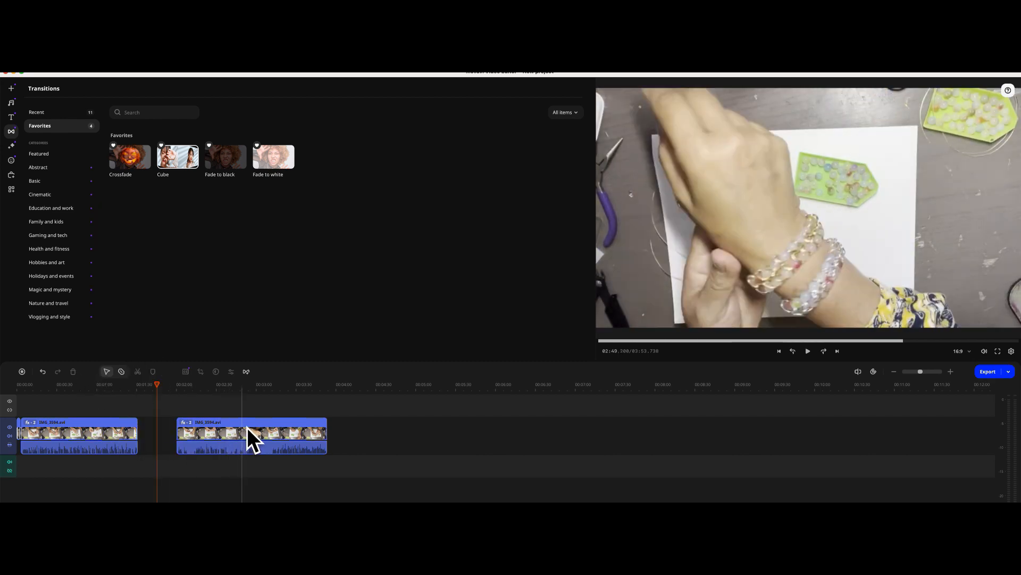
left_click_drag(247, 427, 205, 436)
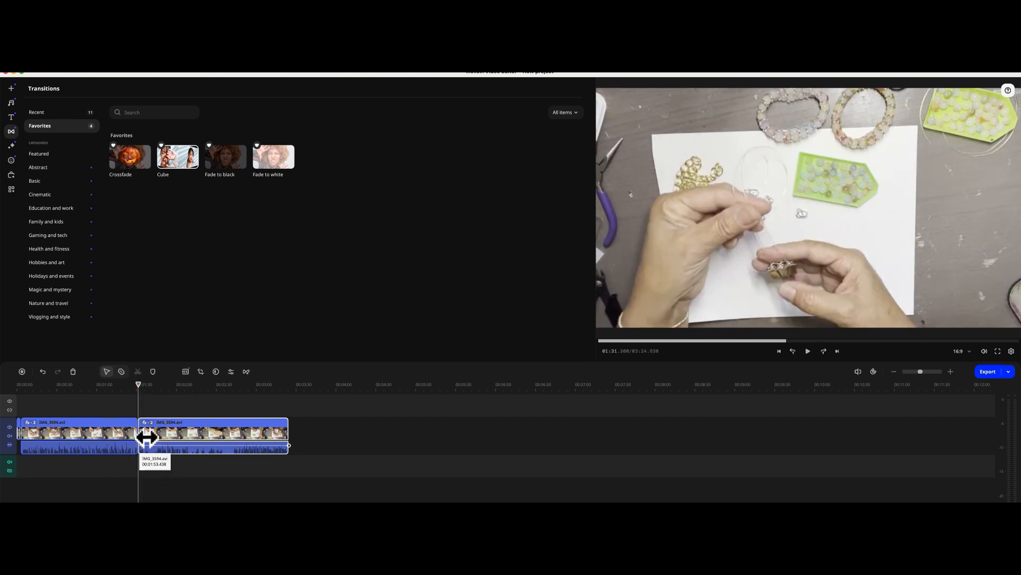
Add the Fade to white transition between the two long clips at about 1:31 and play back the result
left_click(279, 163)
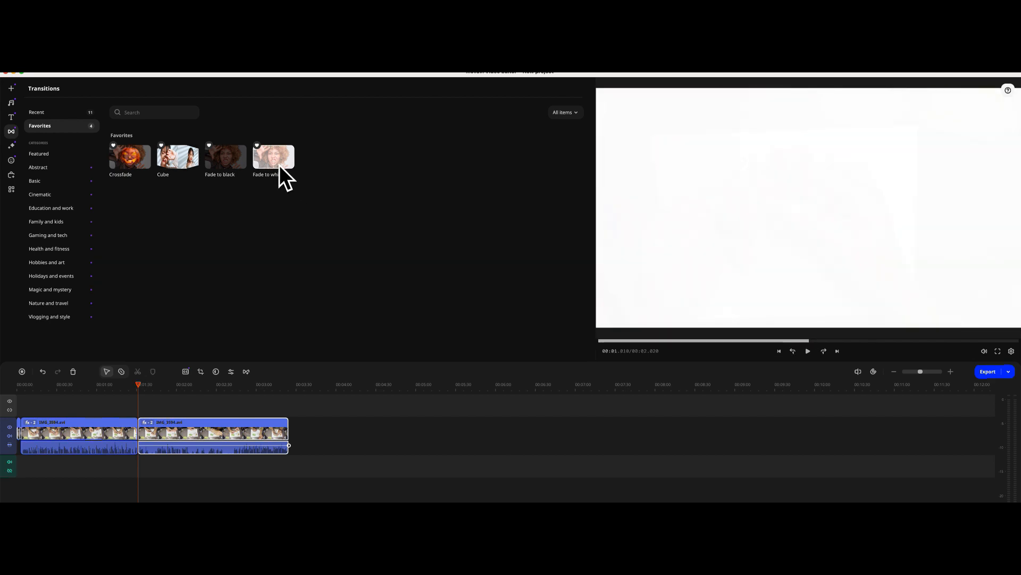
left_click_drag(280, 164, 139, 420)
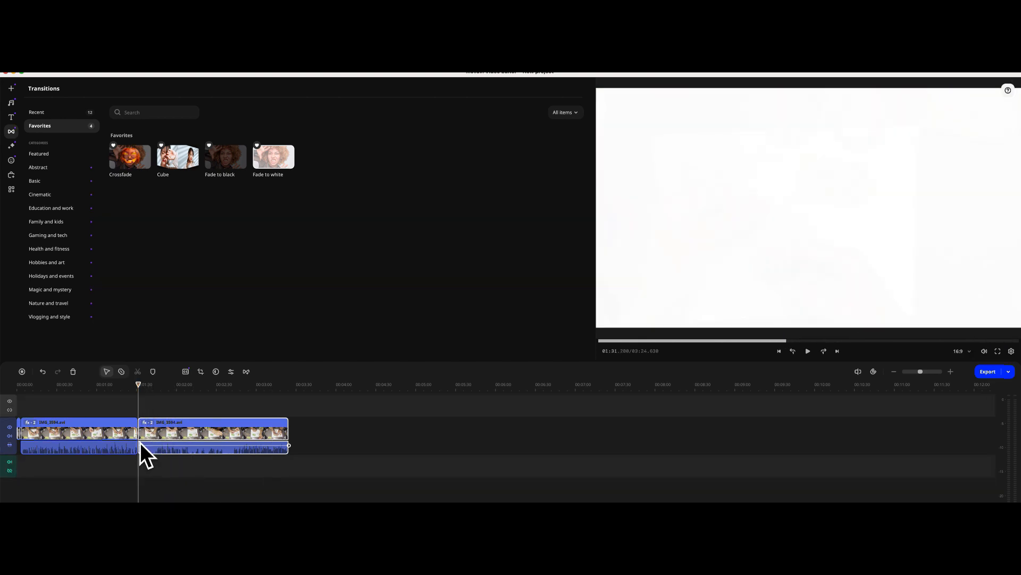
left_click(140, 442)
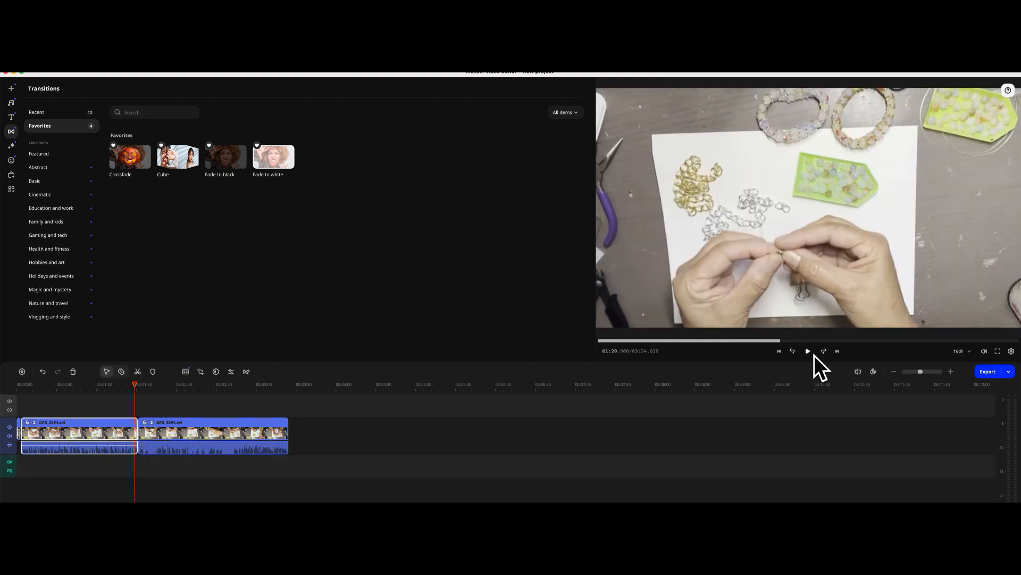
left_click(815, 355)
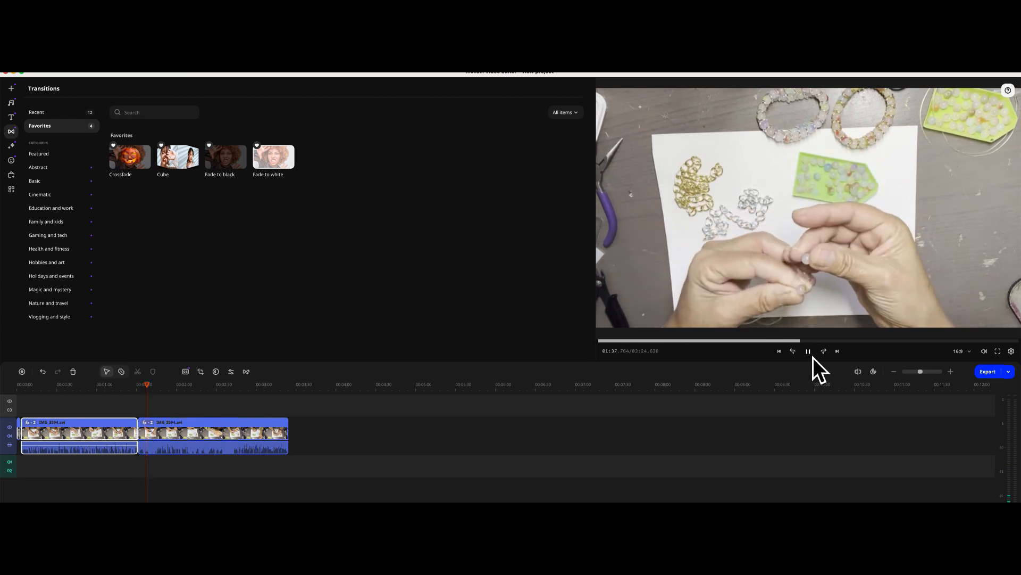
left_click(813, 357)
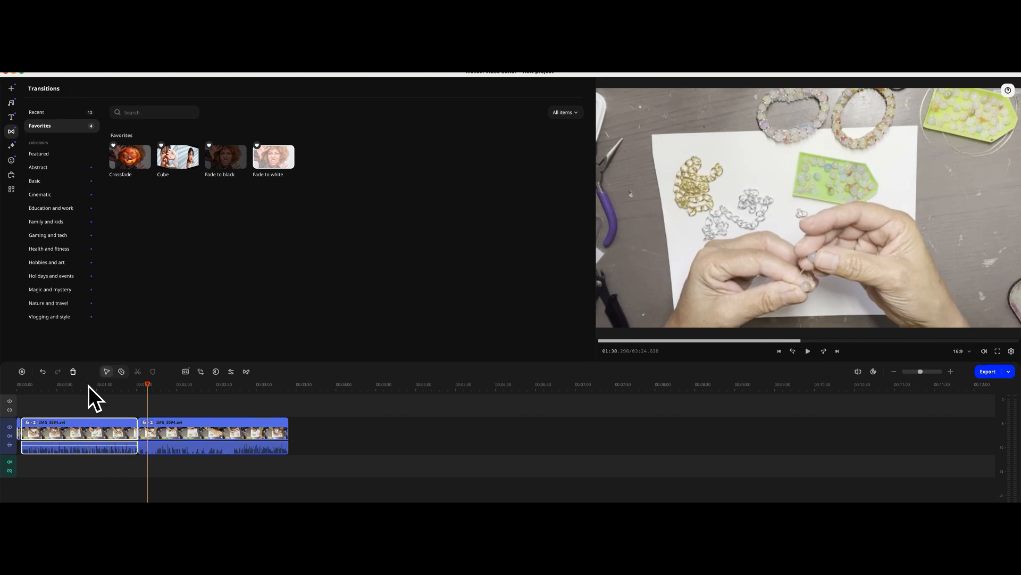
Place a Simple text title above the first long clip at about 0:37
left_click(56, 414)
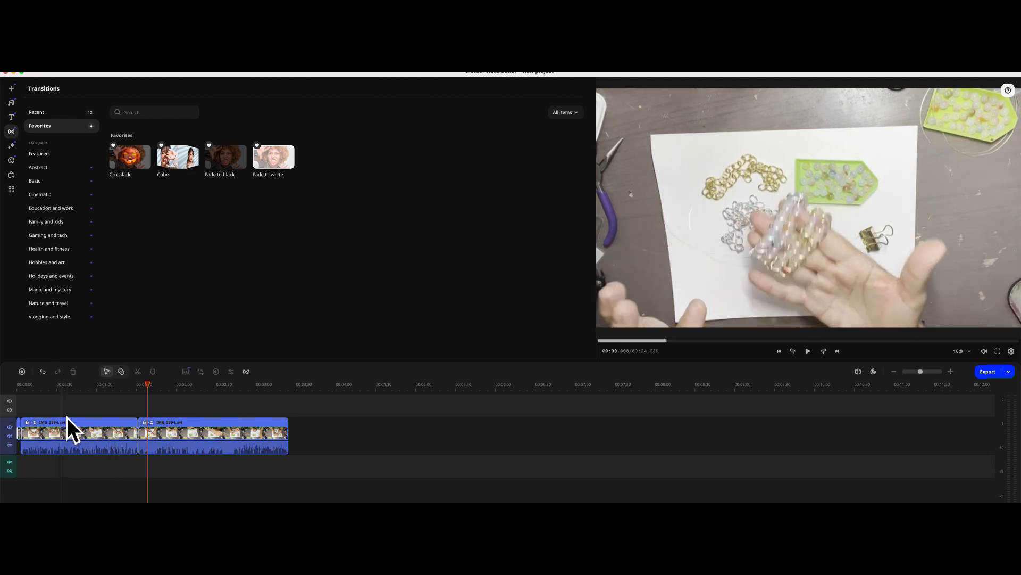
left_click(75, 423)
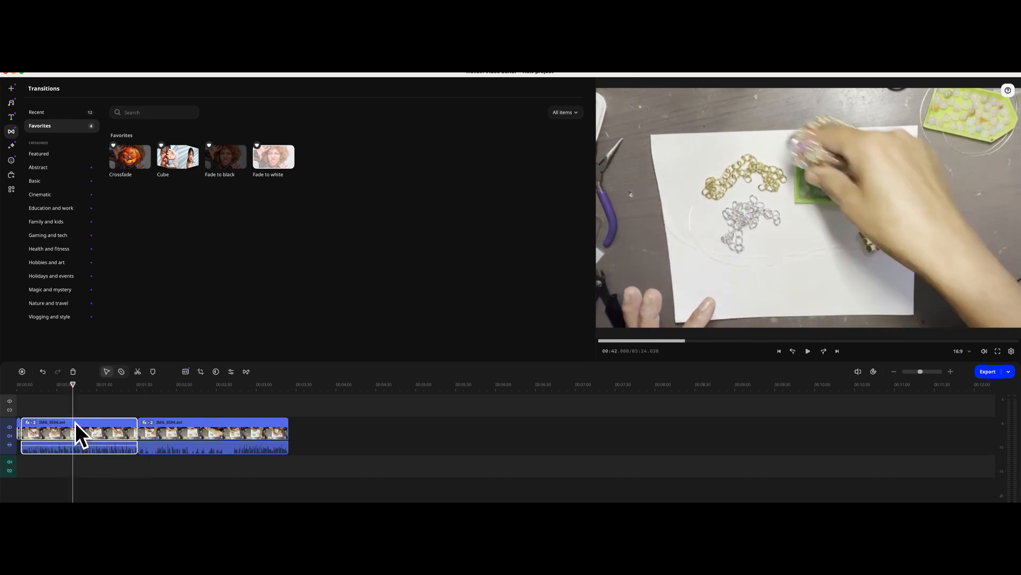
left_click(13, 118)
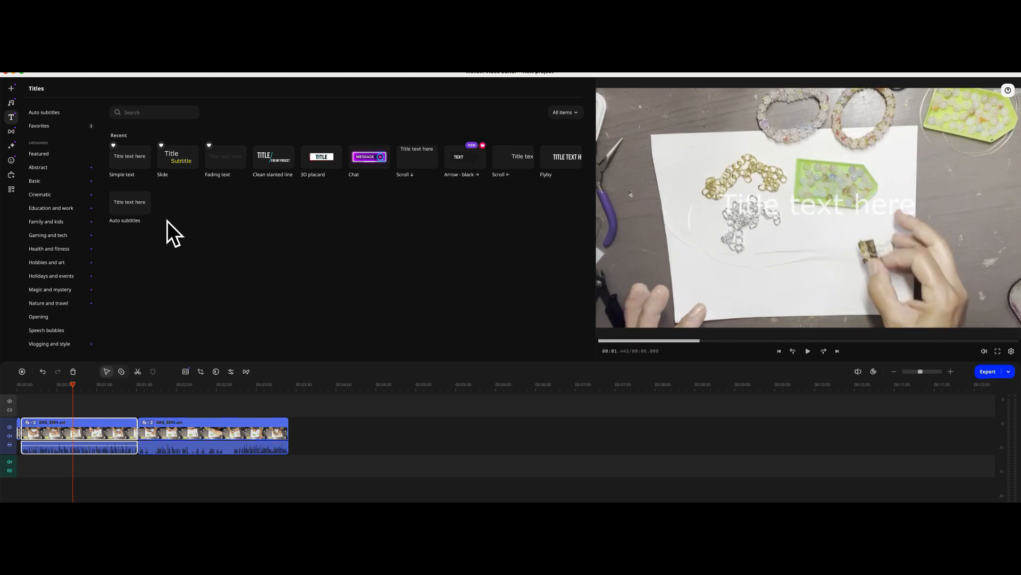
left_click_drag(142, 164, 75, 413)
left_click(68, 431)
left_click(76, 413)
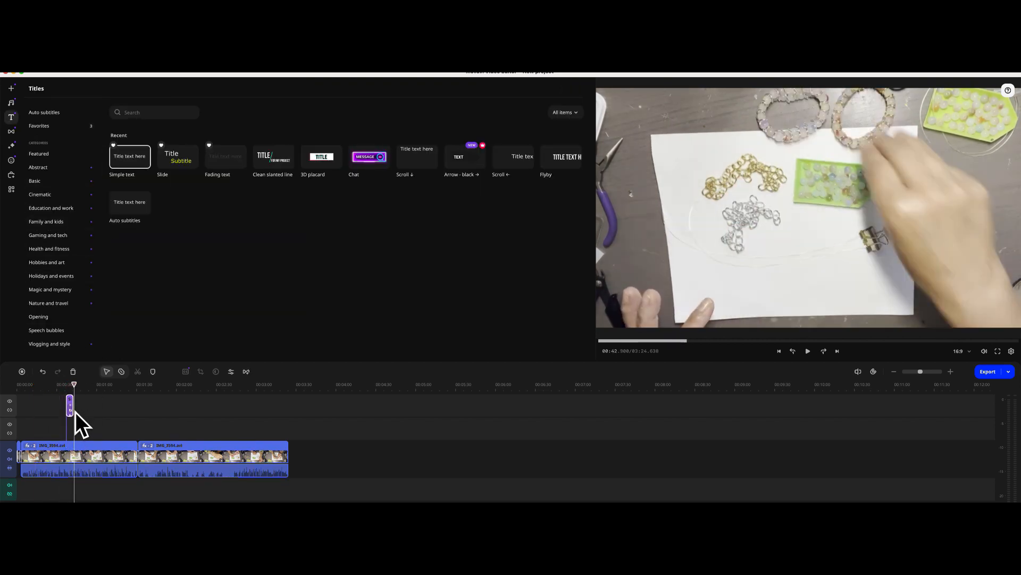
Replace the title's placeholder text with "Please subscribe"
double_click(75, 411)
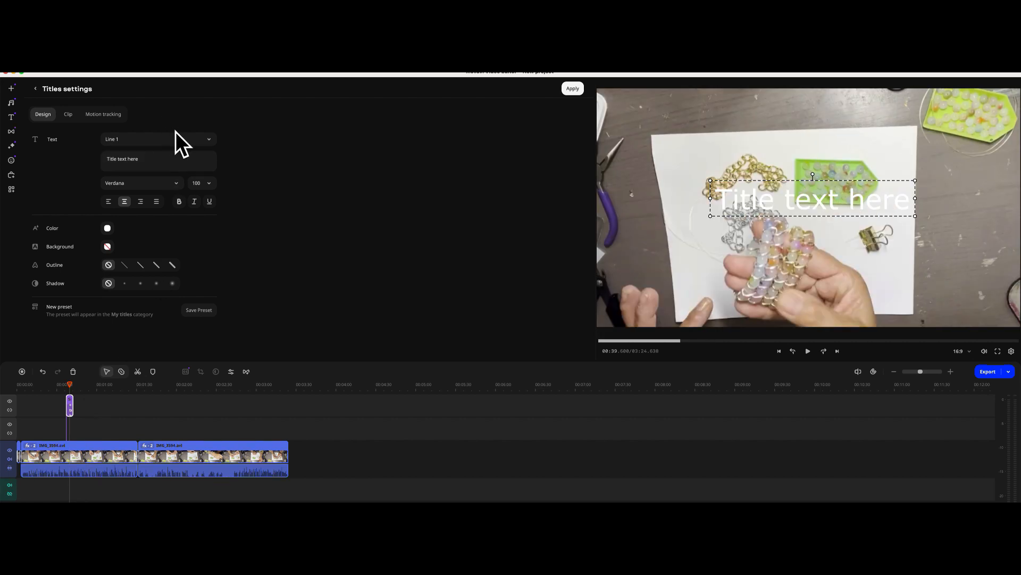
left_click(876, 201)
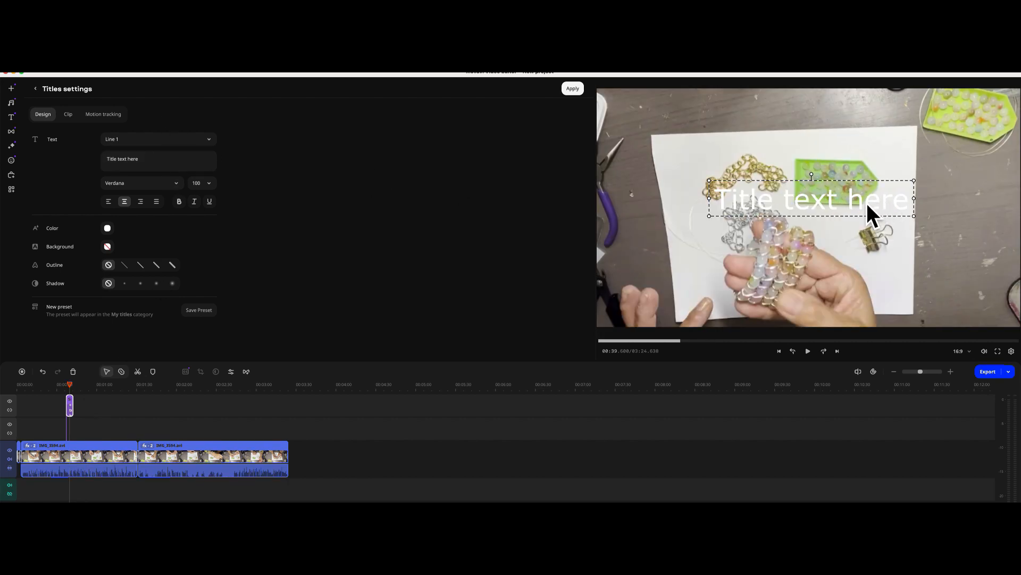
double_click(867, 202)
key("BackSpace")
key("BackSpace")
key("BackSpace")
key("BackSpace")
key("BackSpace")
key("BackSpace")
key("BackSpace")
key("BackSpace")
key("BackSpace")
key("BackSpace")
key("BackSpace")
key("BackSpace")
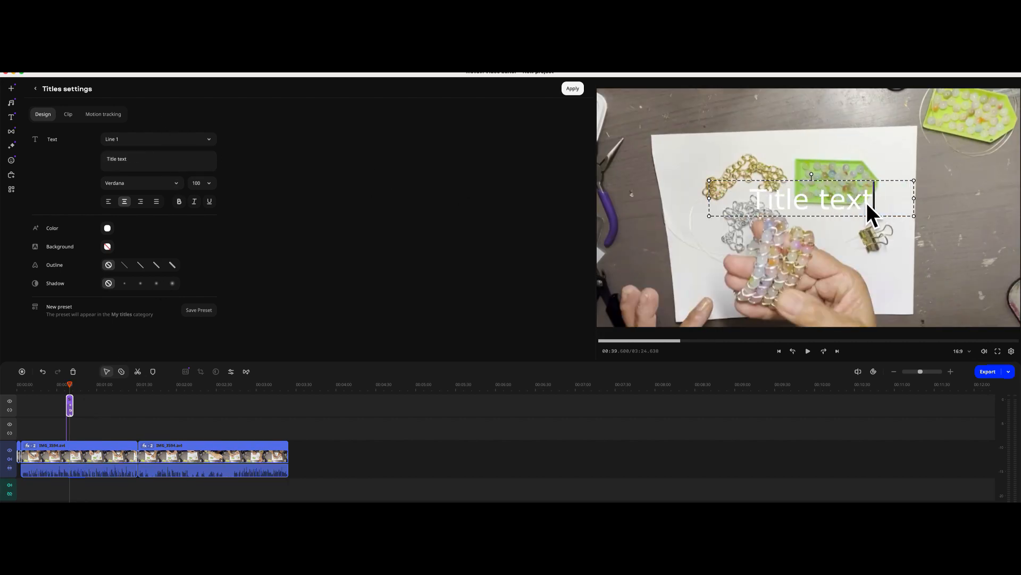
type("Please sibs")
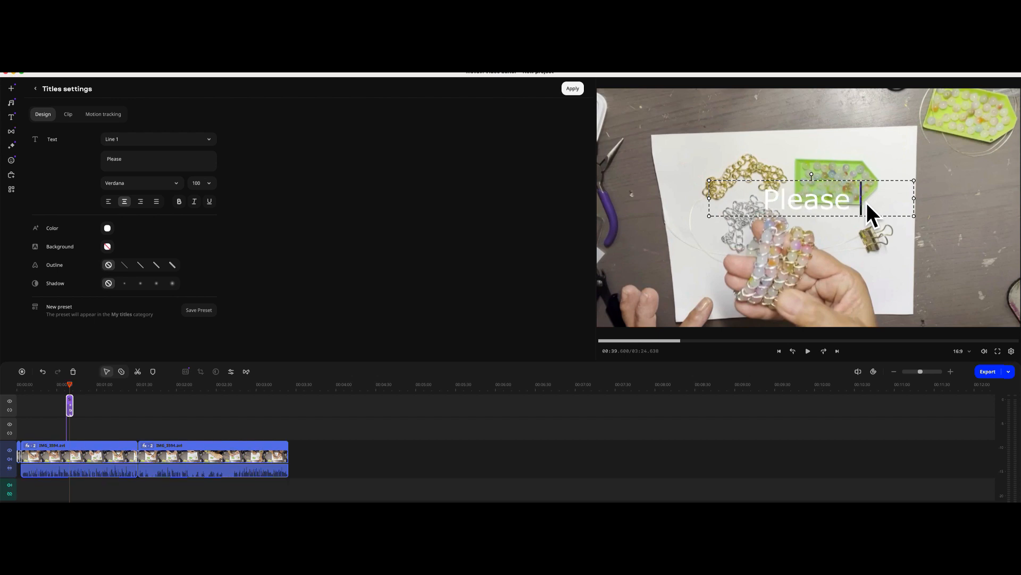
key("BackSpace")
key("BackSpace")
key("BackSpace")
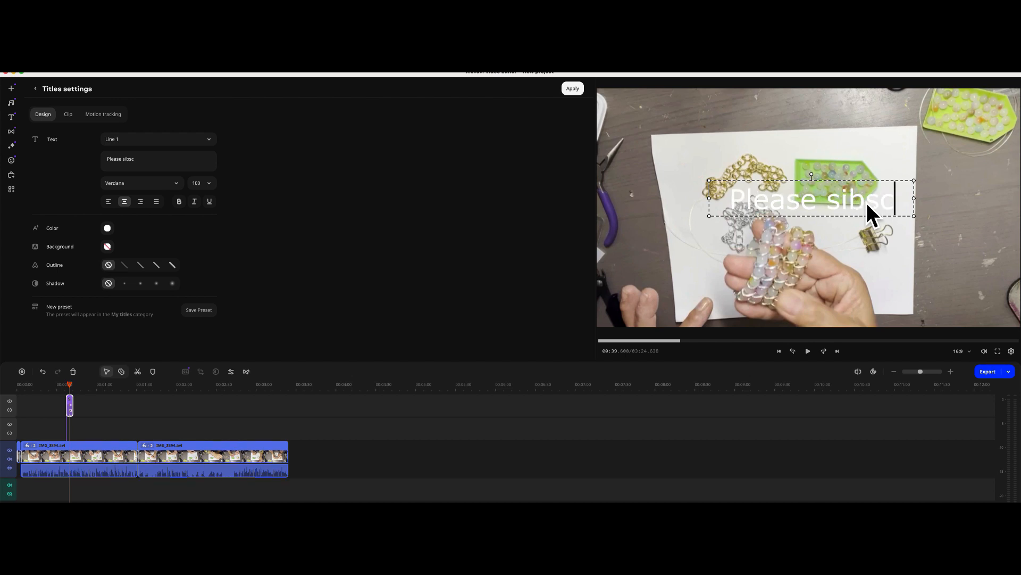
type("ubscribe")
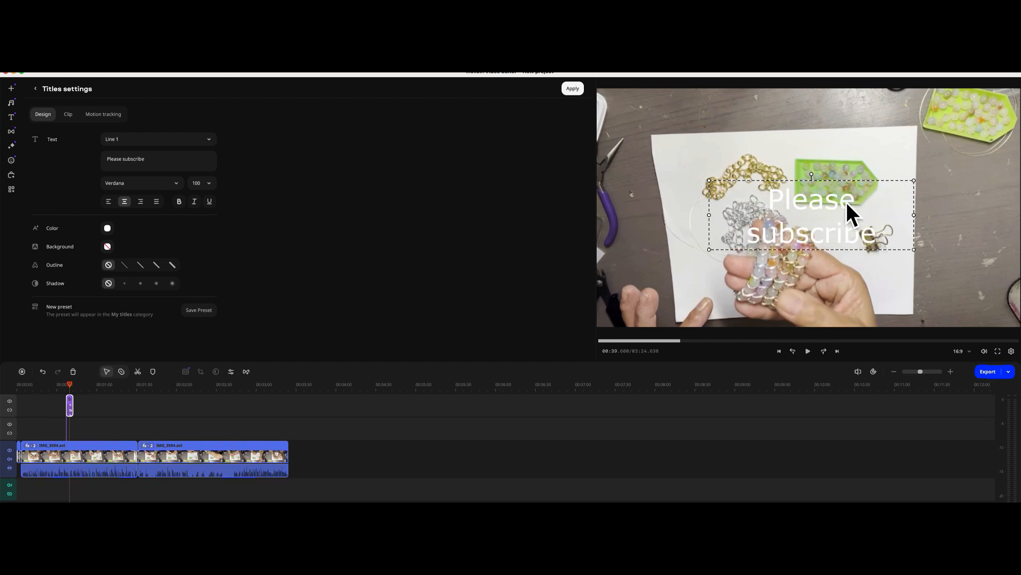
Move the title to the upper-left corner of the video frame and shrink it to about half its size
left_click_drag(831, 238, 739, 155)
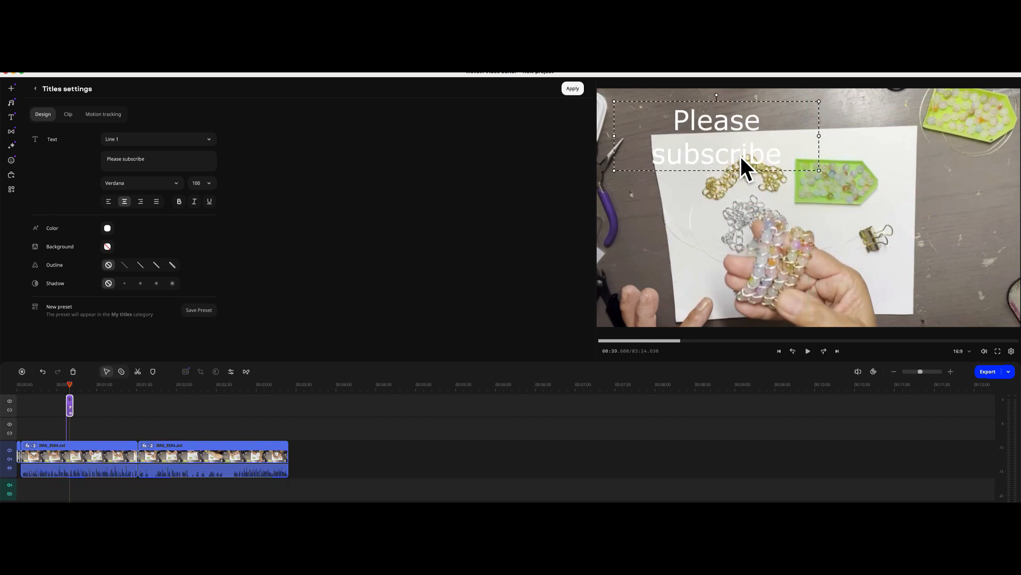
left_click_drag(838, 192, 733, 162)
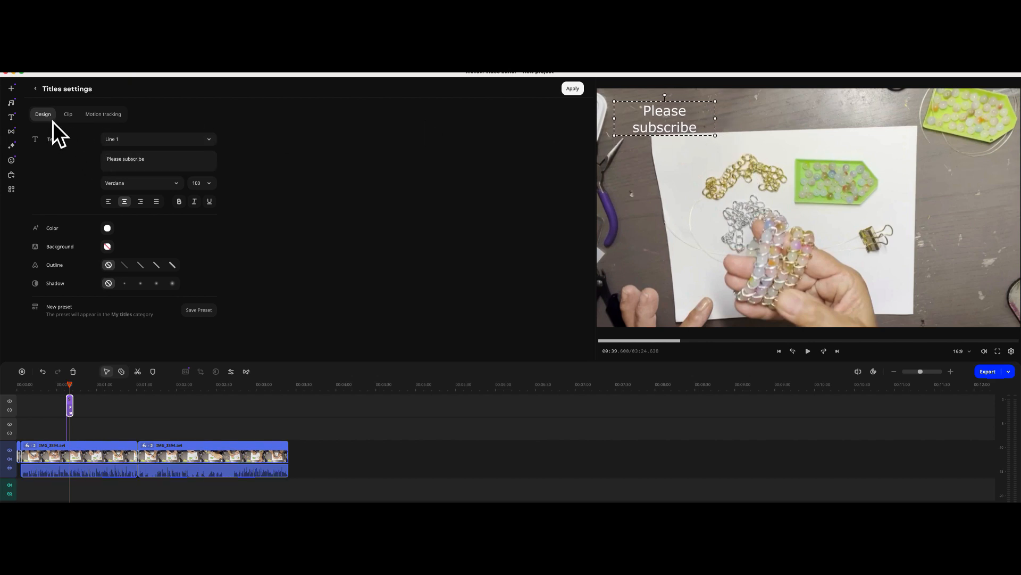
Try the Trattatello font at size 30 on the title
left_click(151, 183)
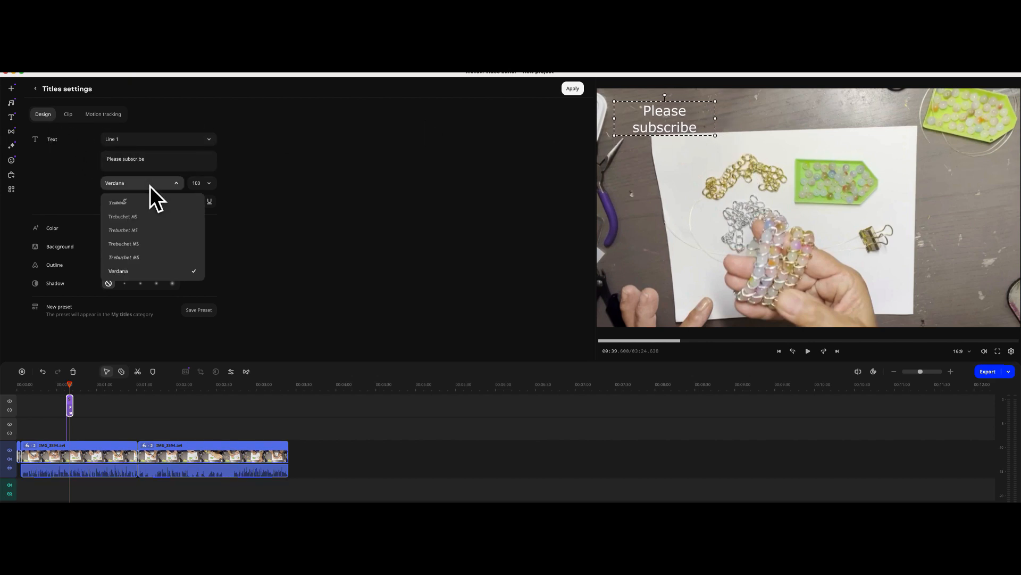
left_click(134, 209)
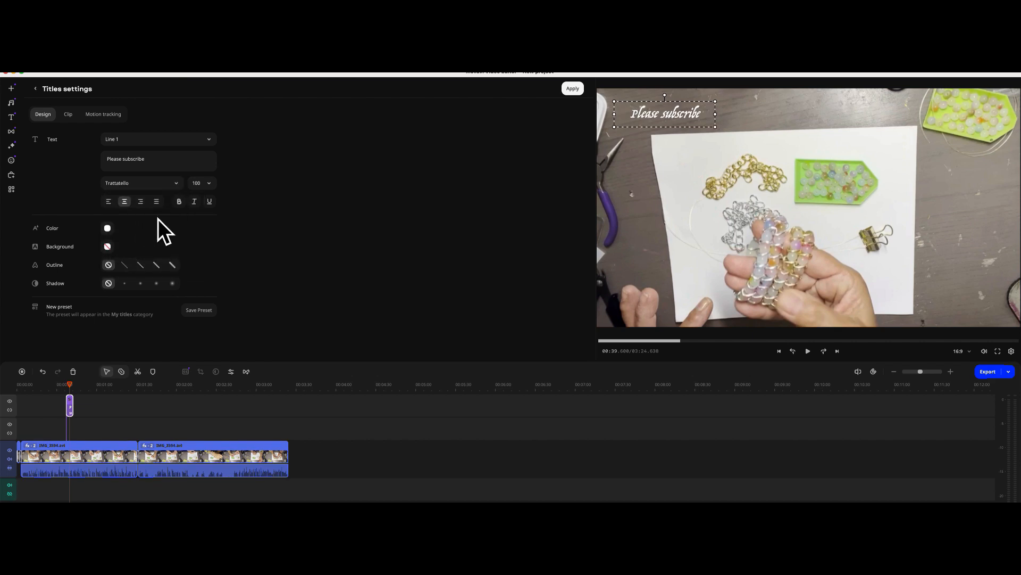
left_click(211, 189)
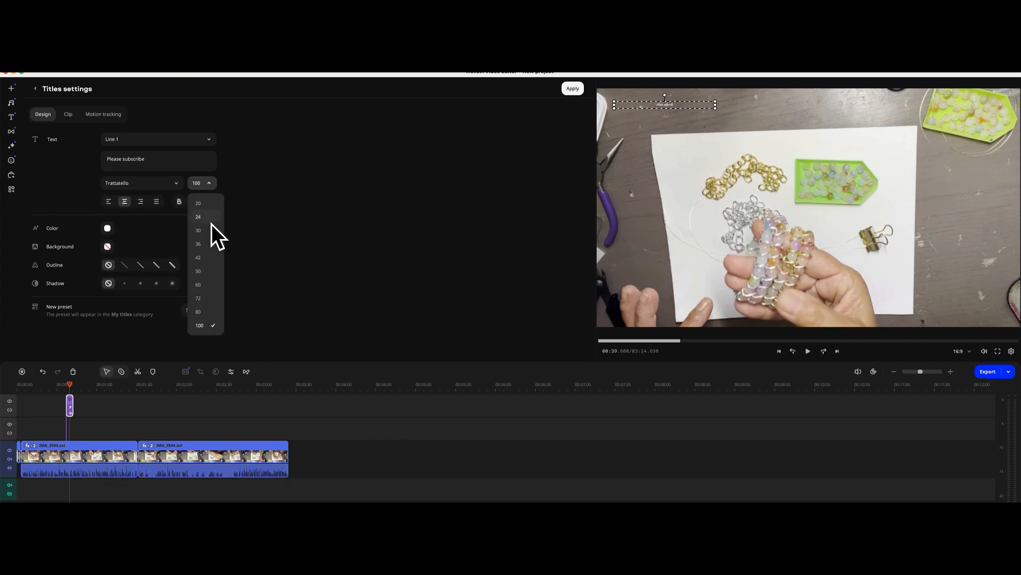
left_click(208, 238)
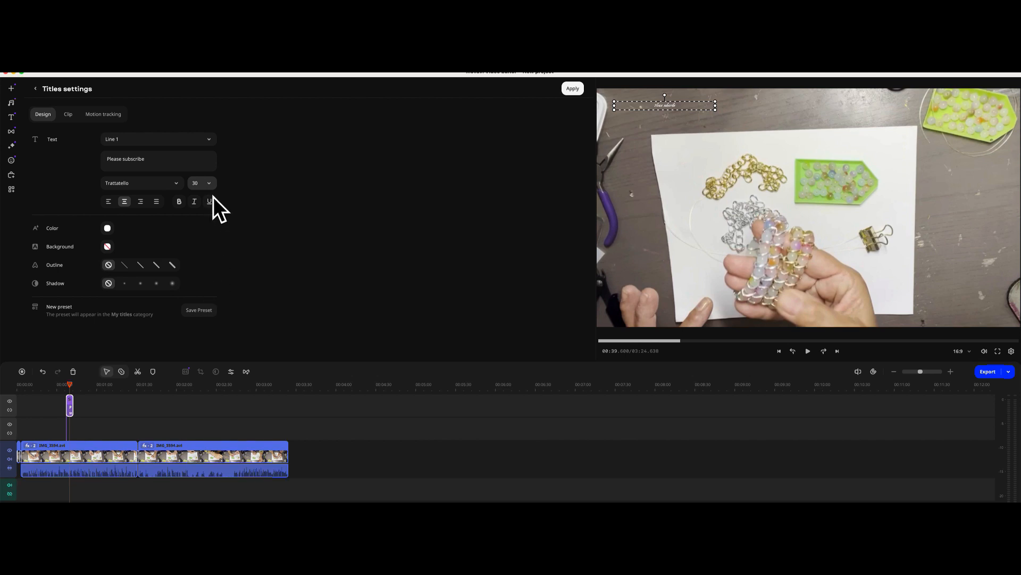
Set the title's font to bold Trebuchet MS and its size to 80
left_click(126, 190)
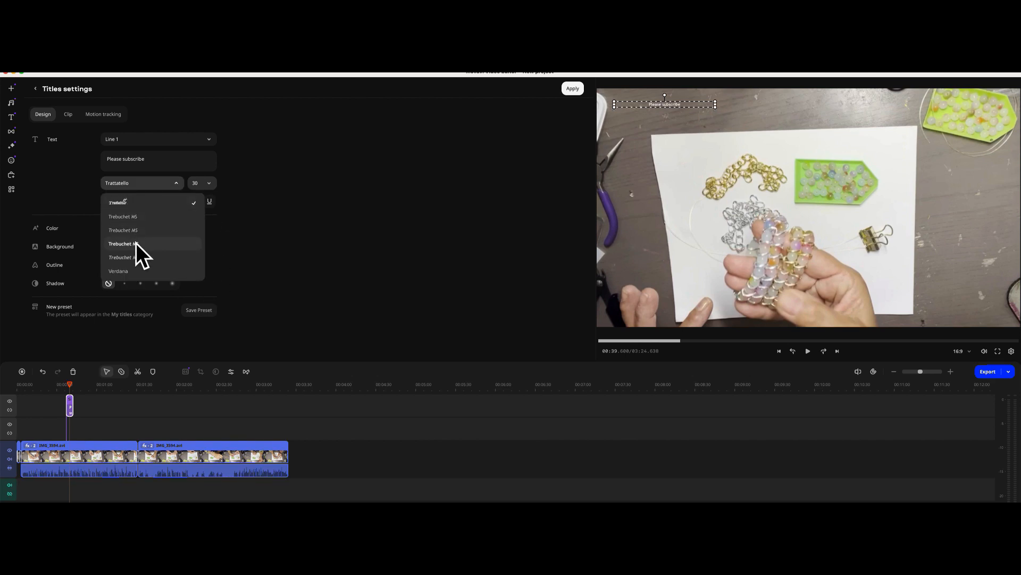
left_click(136, 244)
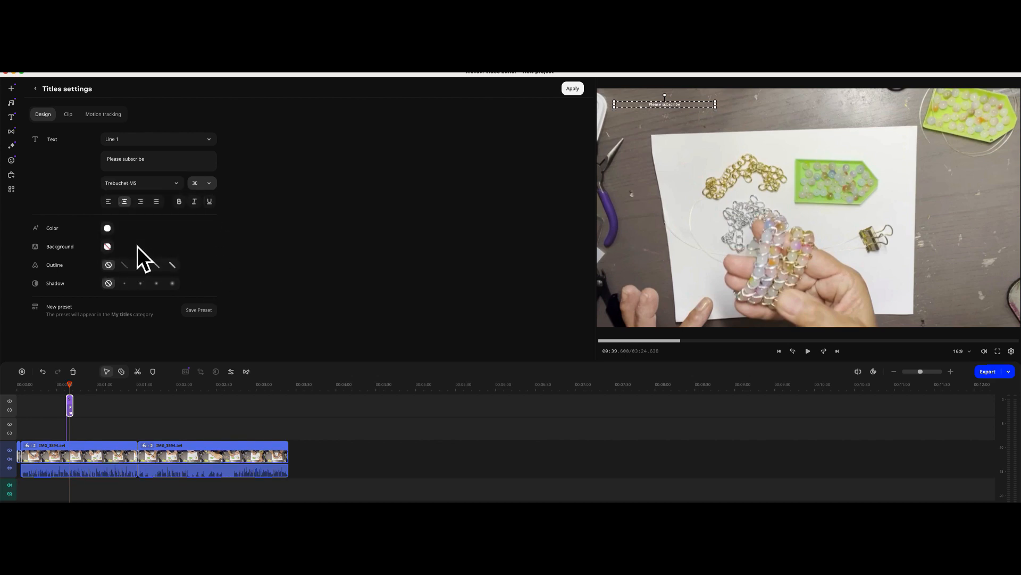
left_click(212, 189)
left_click(208, 276)
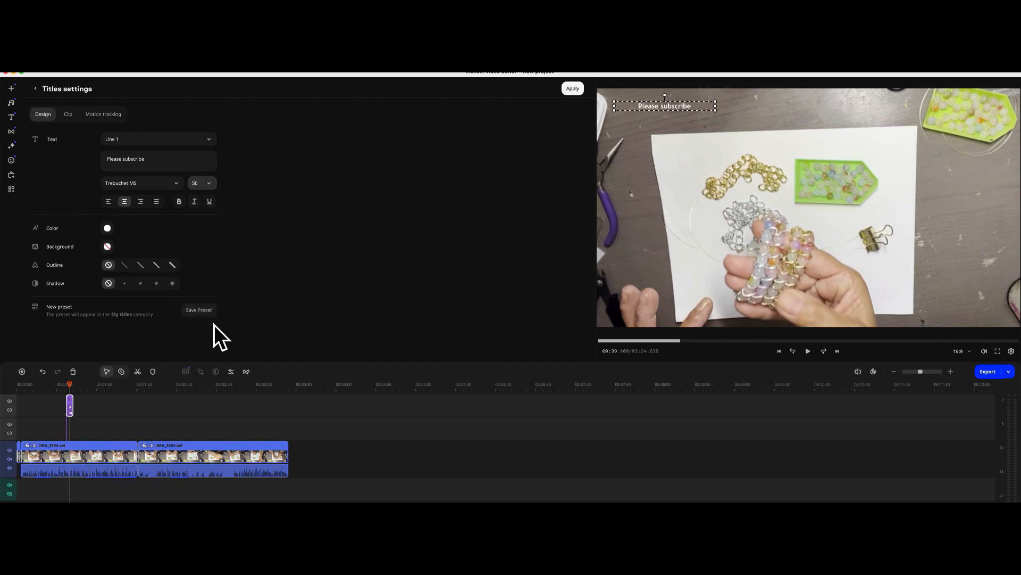
left_click(204, 190)
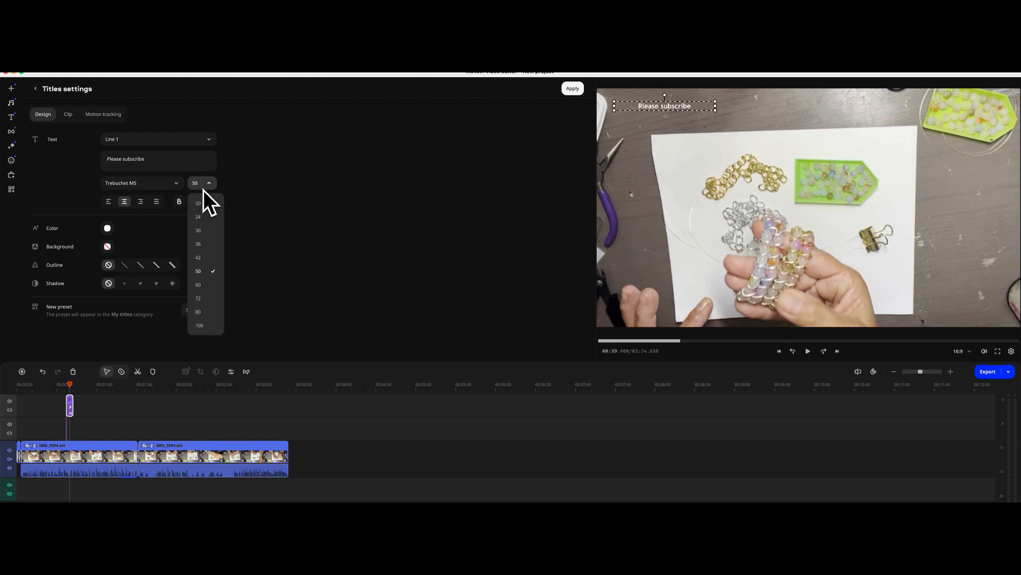
left_click(209, 321)
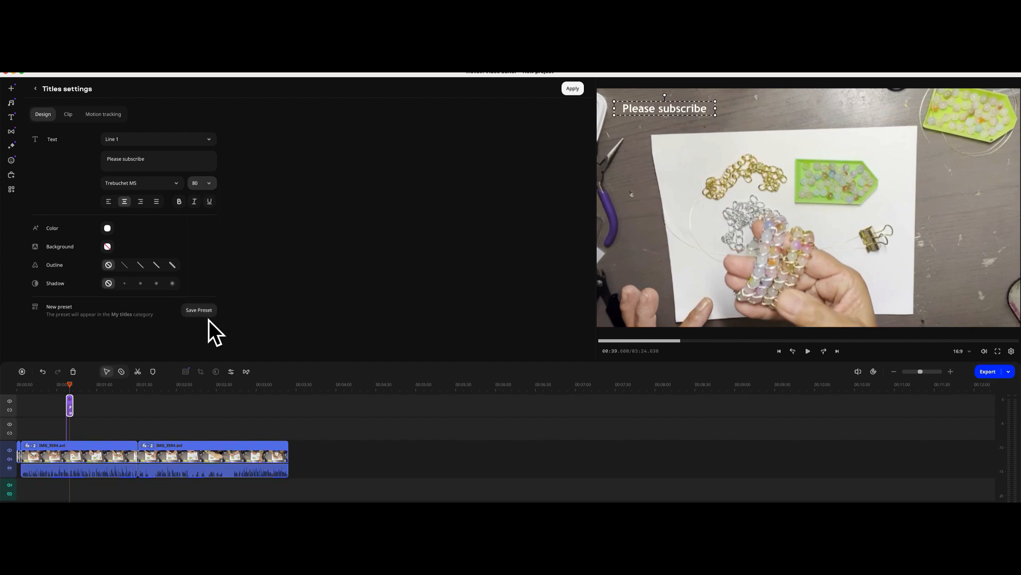
Change the title's text color to bright yellow
left_click(109, 230)
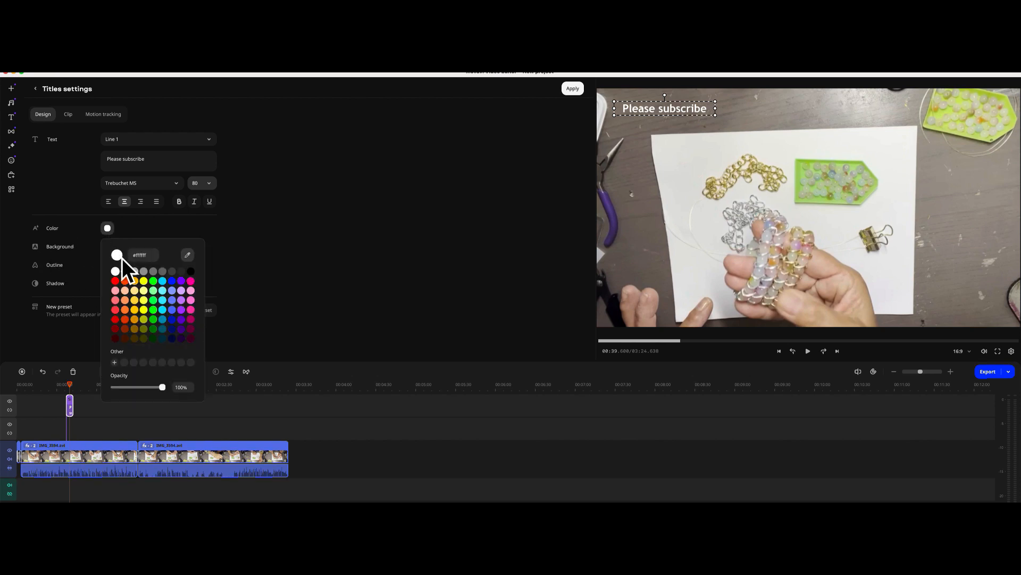
left_click(149, 285)
left_click(765, 113)
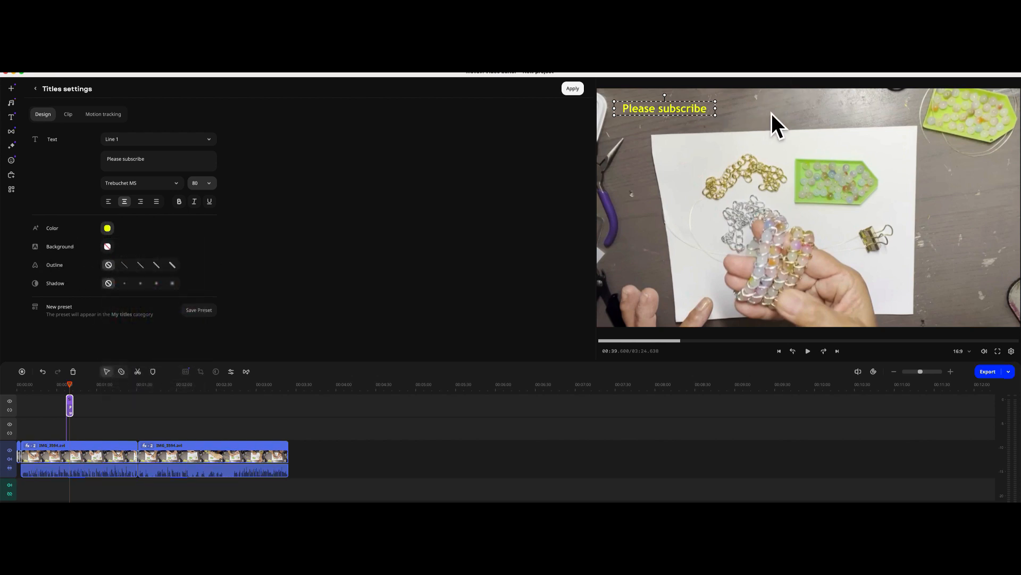
Move the title toward the upper middle of the video frame and extend its clip to about 0:48
left_click_drag(698, 110, 821, 125)
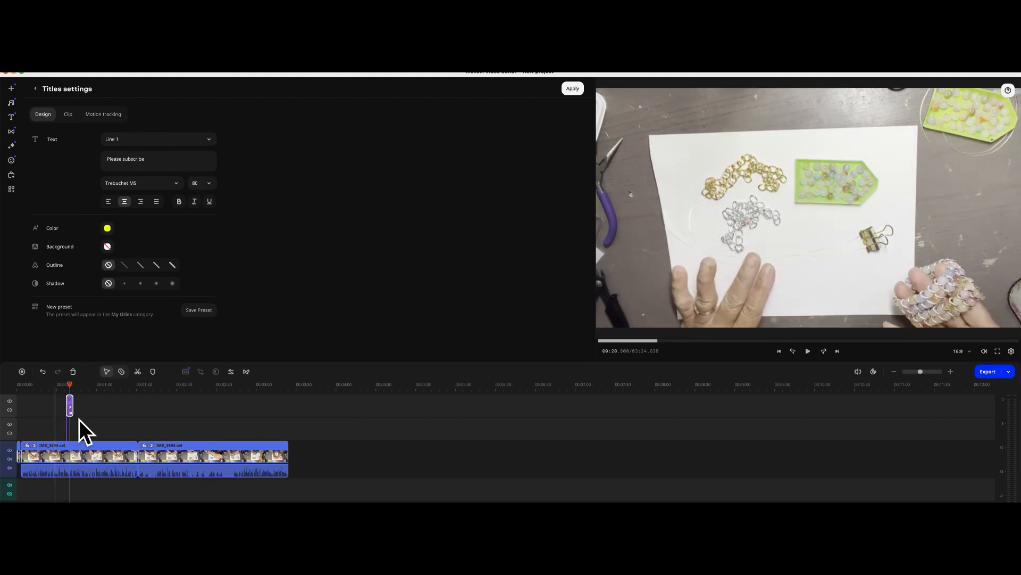
mouse_move(80, 417)
left_mouse_down()
mouse_move(142, 416)
mouse_move(84, 416)
left_mouse_up()
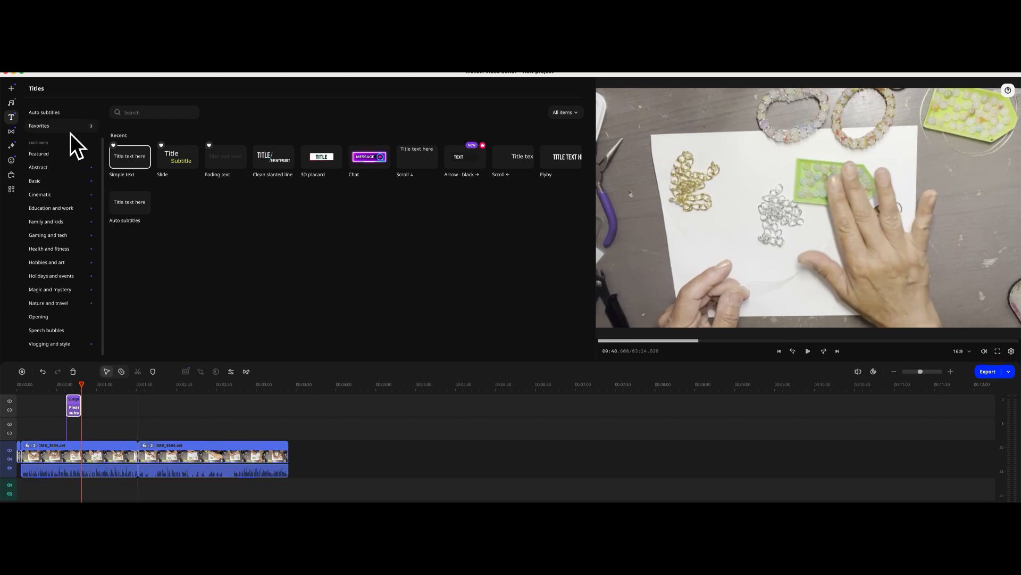
Import the photo IMG_8941.HEIC from the Downloads folder into the project files
left_click(16, 94)
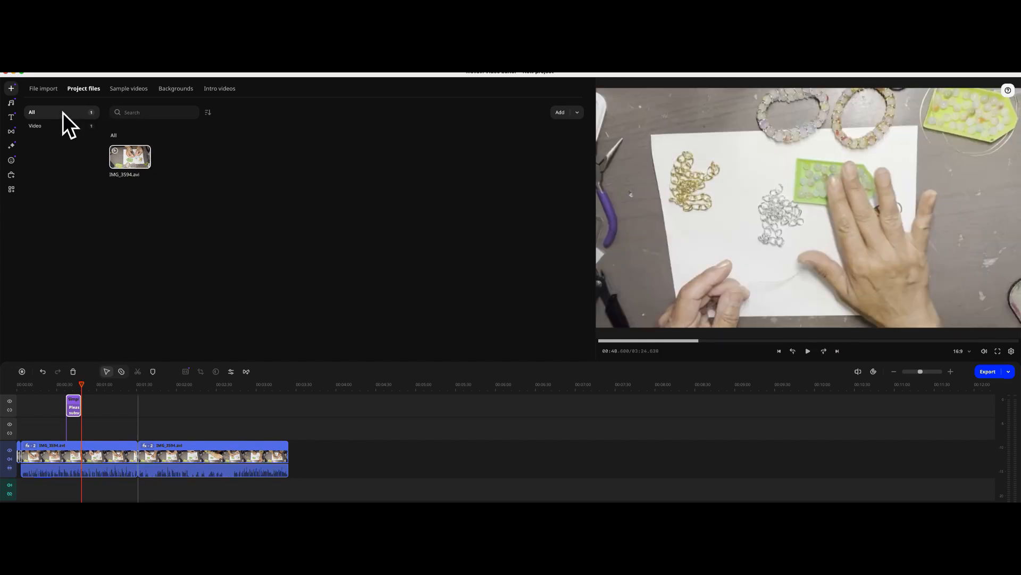
left_click(53, 94)
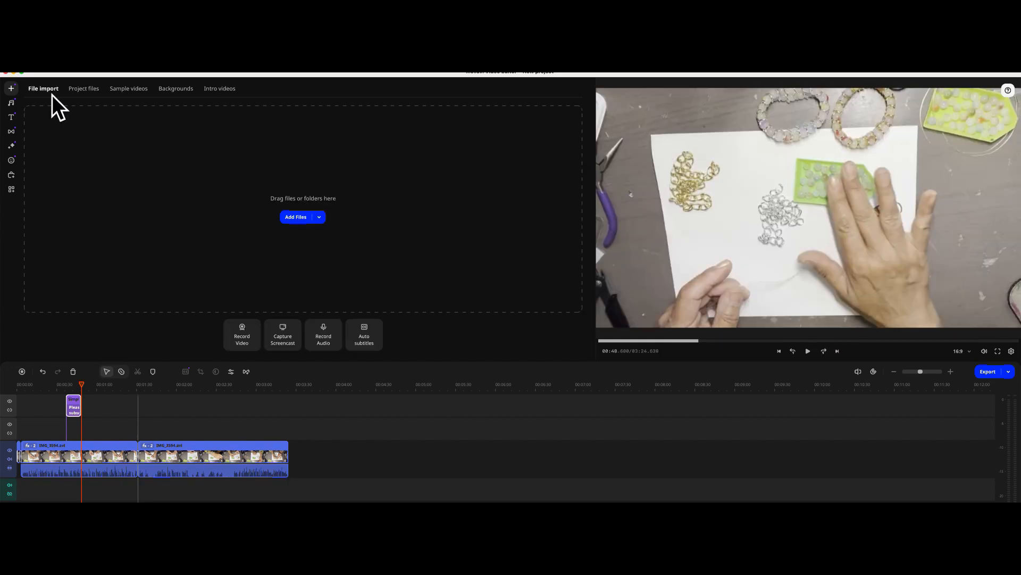
left_click(304, 223)
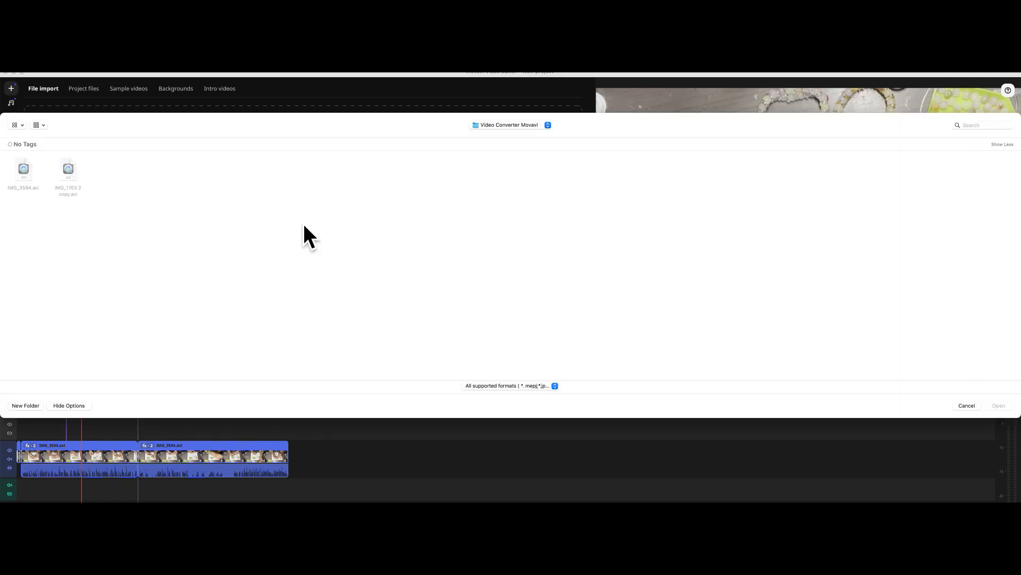
left_click(520, 126)
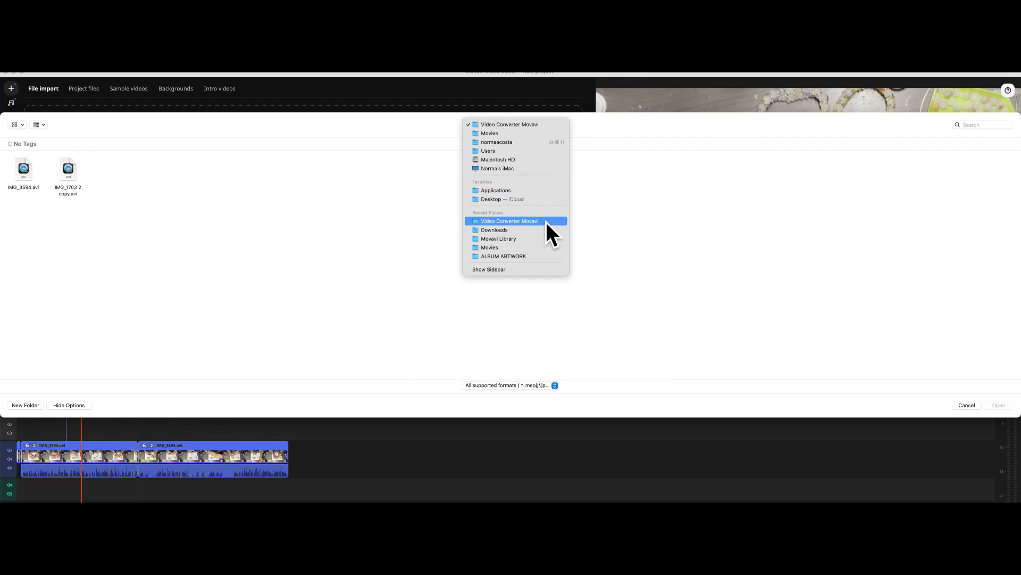
left_click(525, 234)
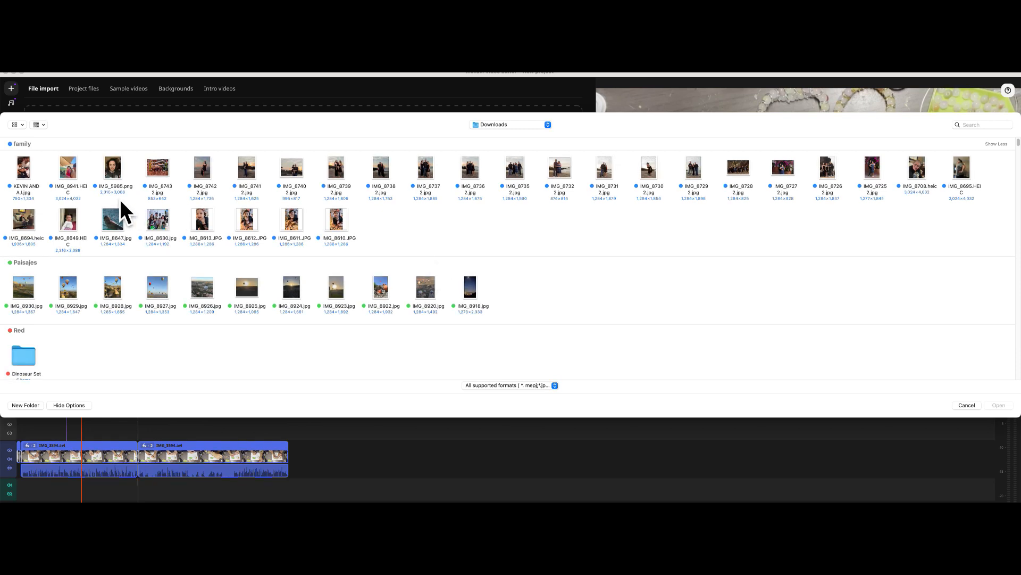
left_click(73, 174)
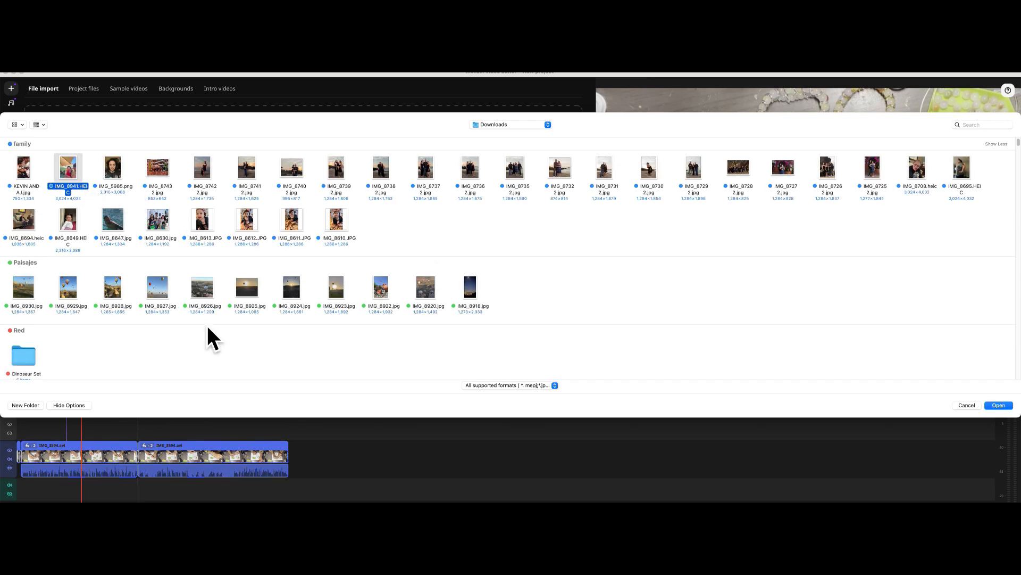
left_click(1000, 407)
Place the imported photo on a separate overlay track above the main video at about 0:59
left_click(178, 160)
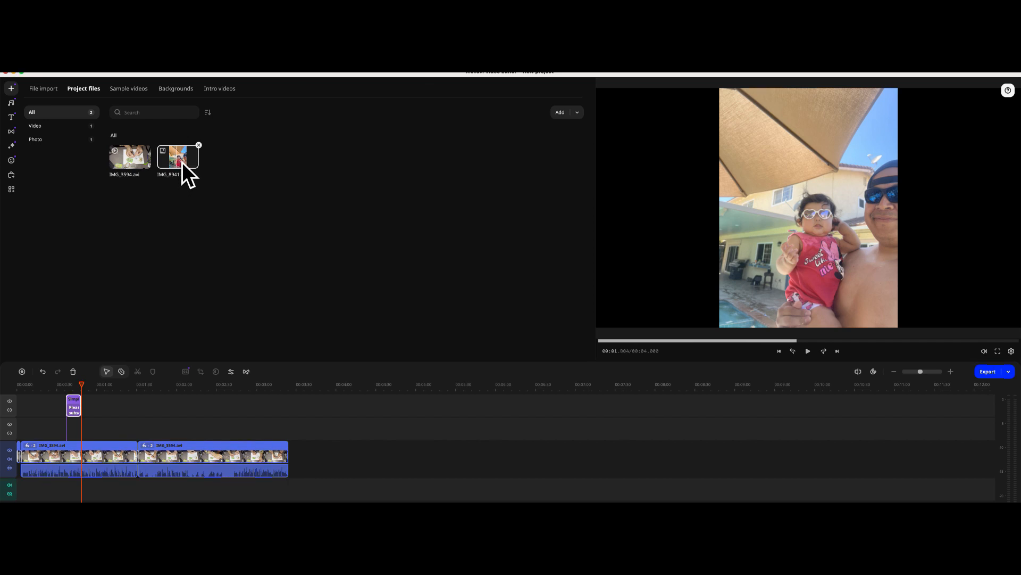
left_click_drag(182, 162, 83, 431)
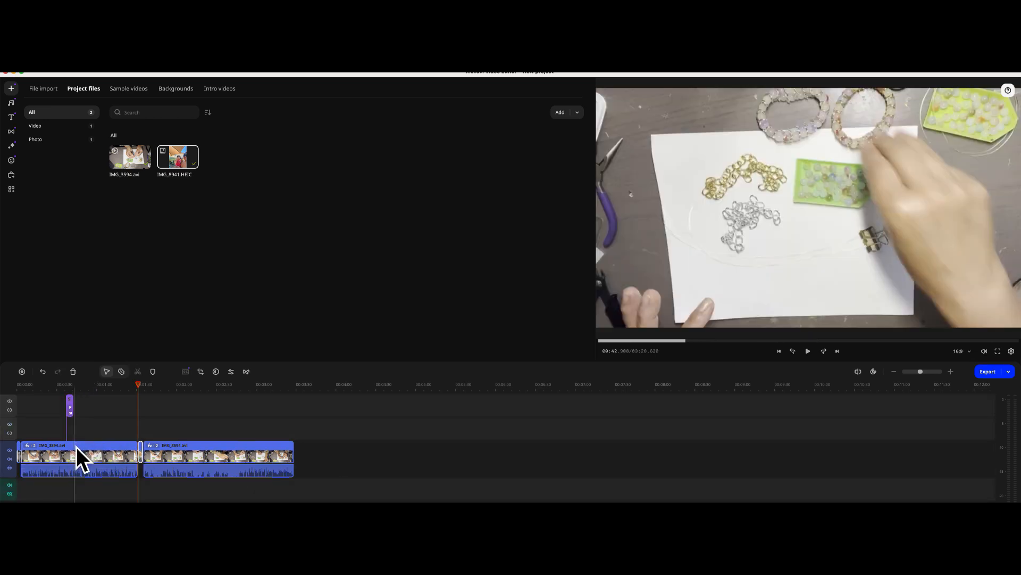
key("super+z")
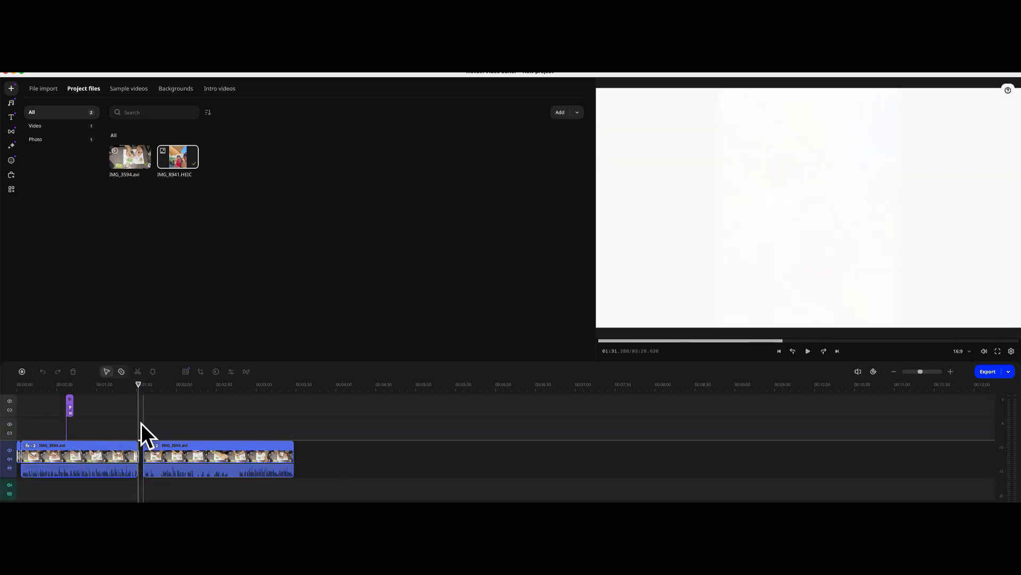
key("super+shift+z")
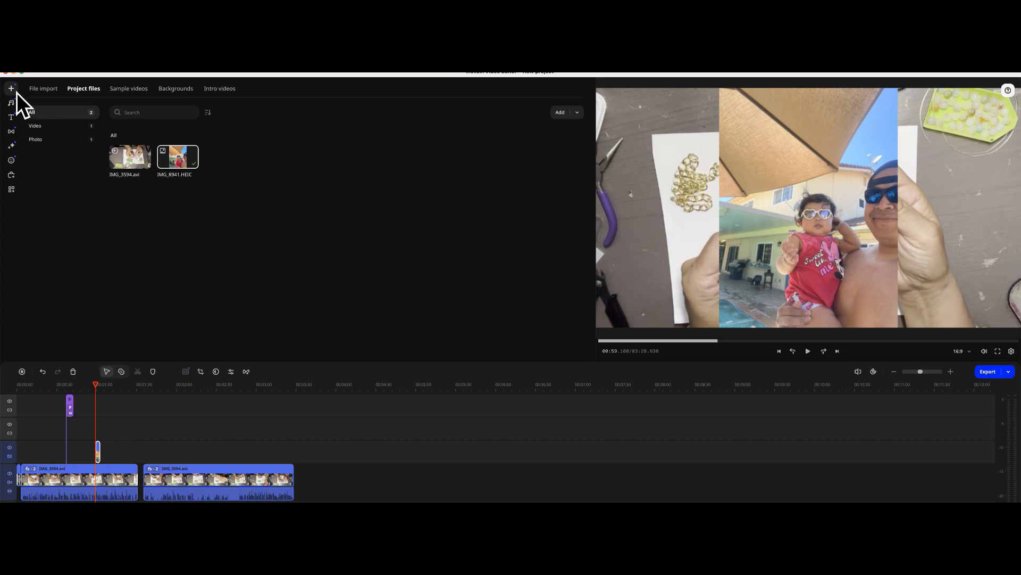
Crop the photo to a smaller landscape area around the baby and the man's face
left_click(17, 196)
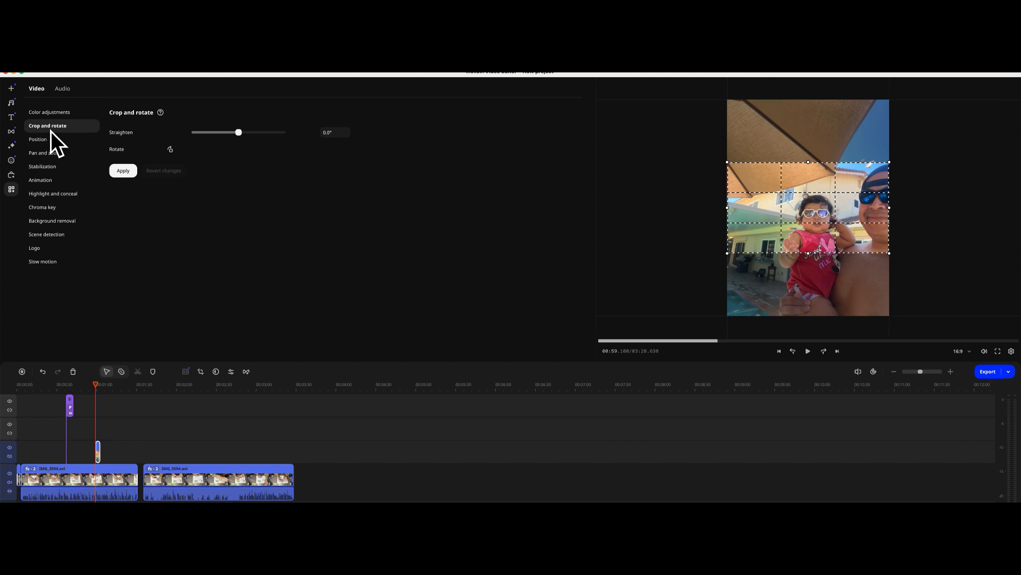
left_click_drag(751, 181, 843, 164)
left_click_drag(837, 207, 835, 229)
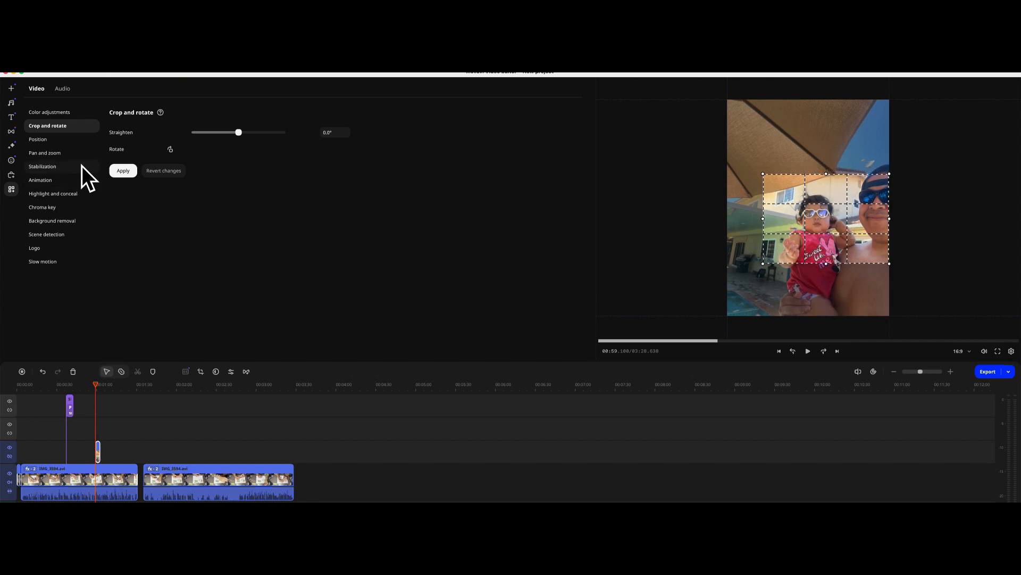
Try the Side by side - right position for the photo and shift the picture within its half of the frame
left_click(47, 146)
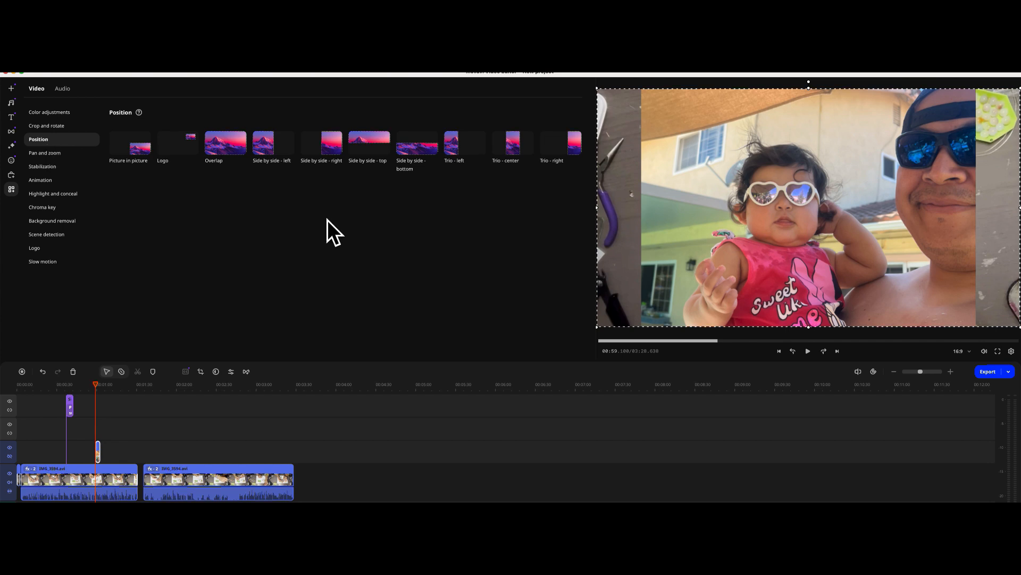
left_click_drag(815, 199, 793, 207)
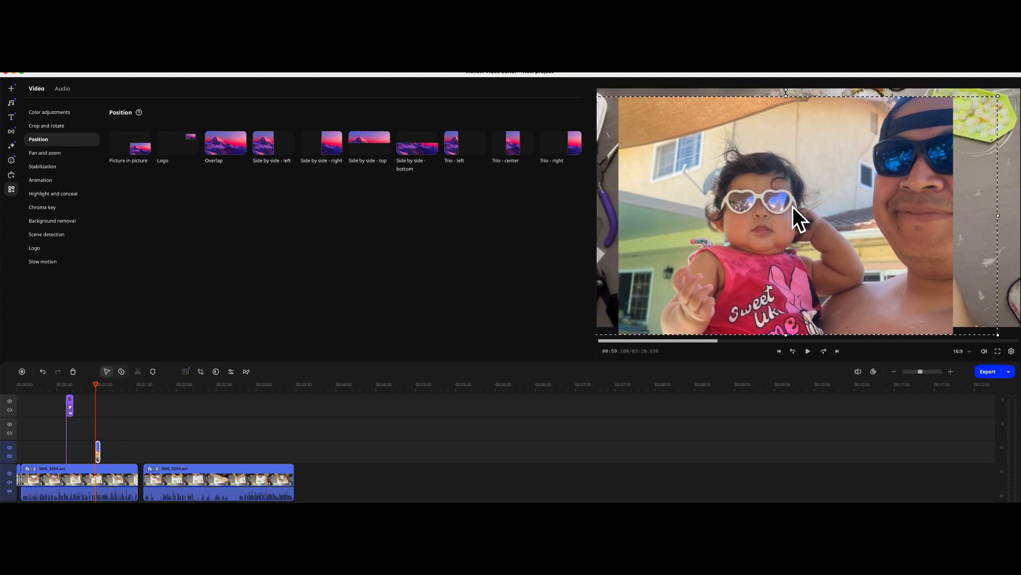
left_click(337, 146)
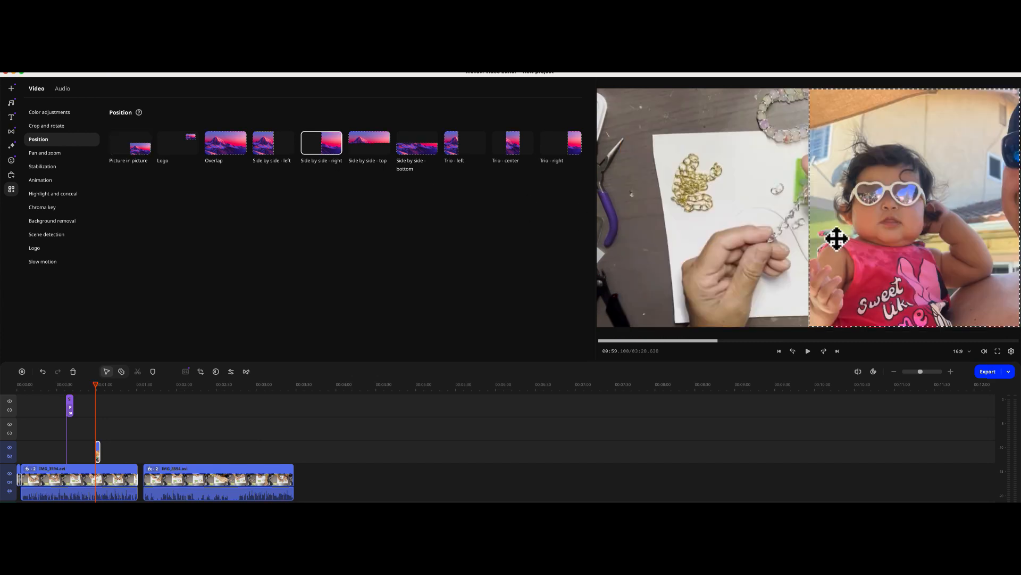
left_click_drag(824, 102, 884, 128)
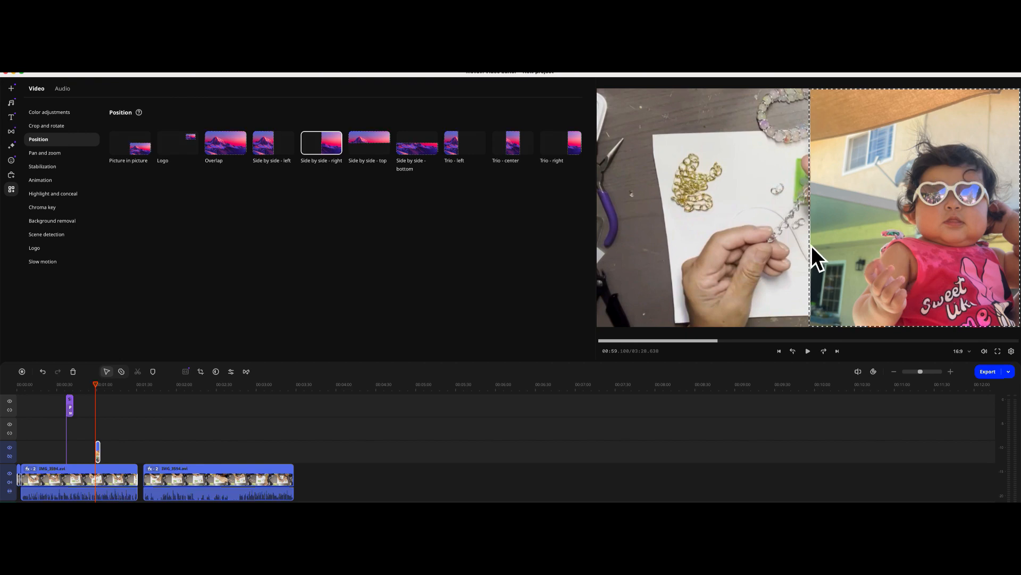
Try the Logo, Overlap, Side by side - top and Trio positions for the photo, ending with Trio - right
left_click(195, 143)
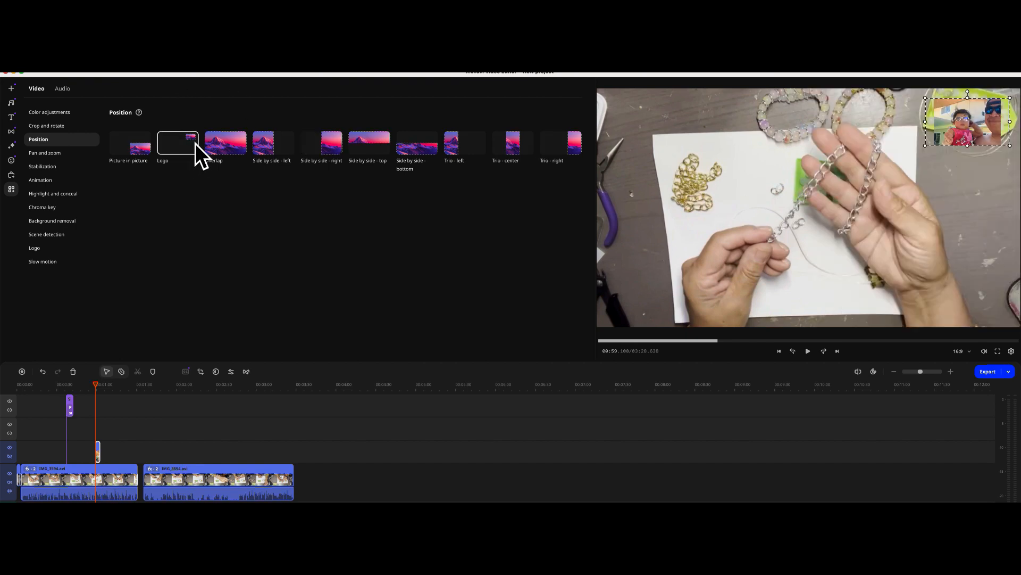
left_click(225, 149)
left_click(376, 142)
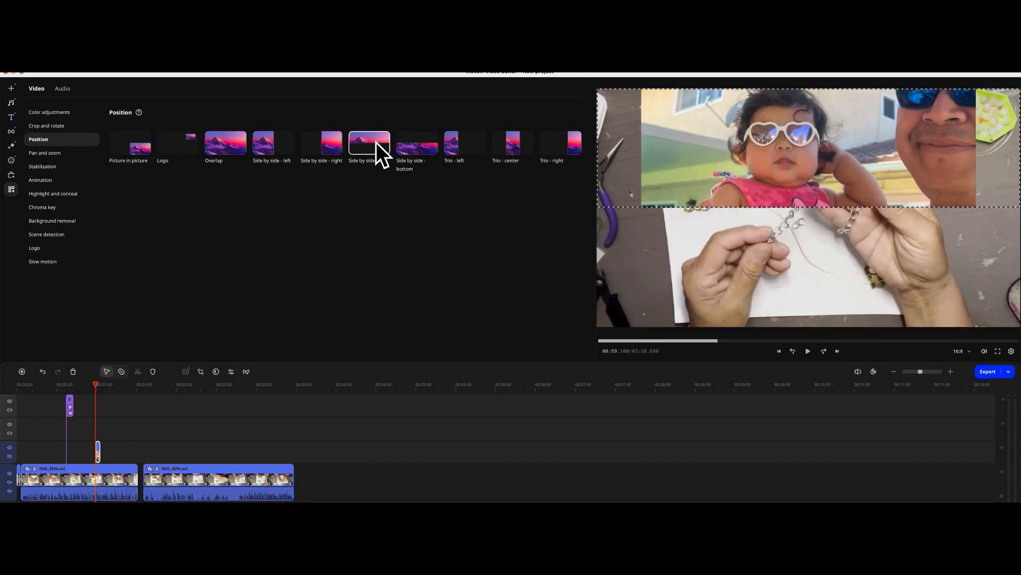
left_click(457, 150)
left_click(513, 152)
left_click(566, 148)
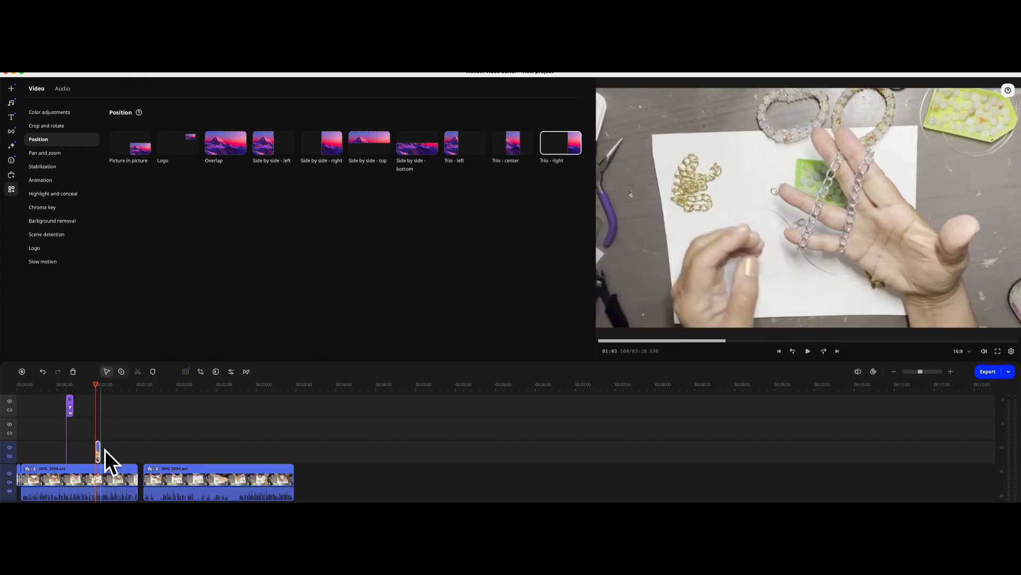
Lengthen the photo clip on the overlay track by moving its start back to about 0:49
left_click(101, 453)
left_click_drag(109, 454, 89, 456)
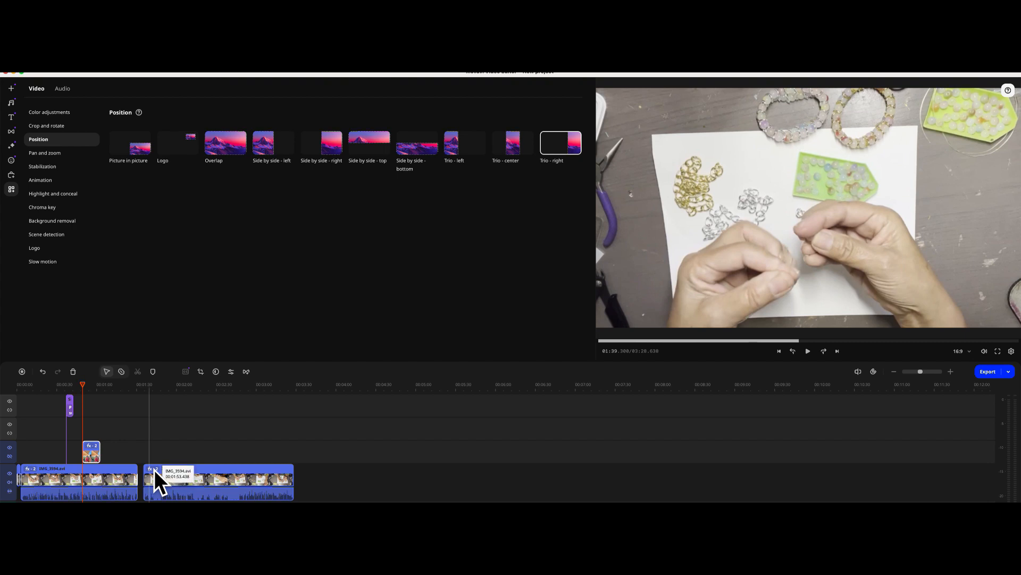